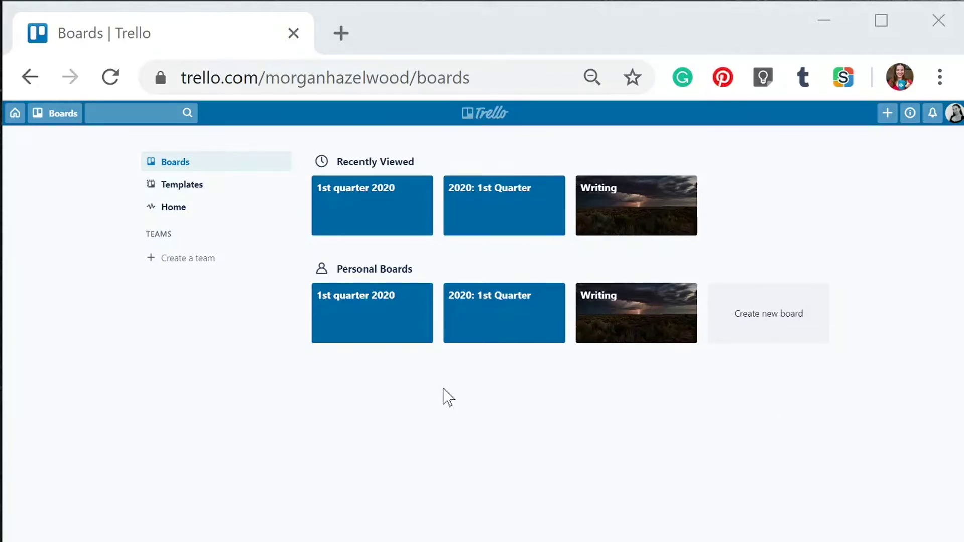
Browse the template gallery's Engineering category and return to the boards overview
click(176, 193)
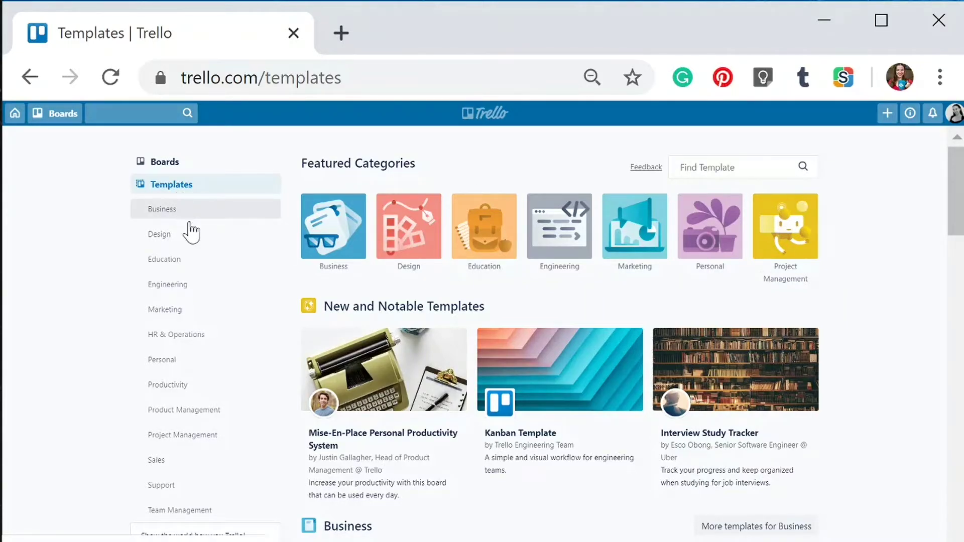
click(201, 286)
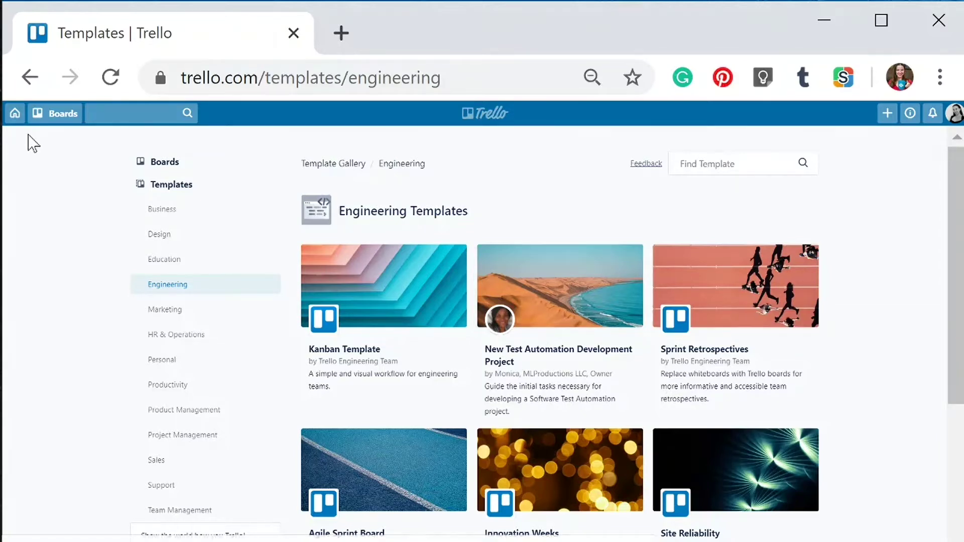
click(16, 118)
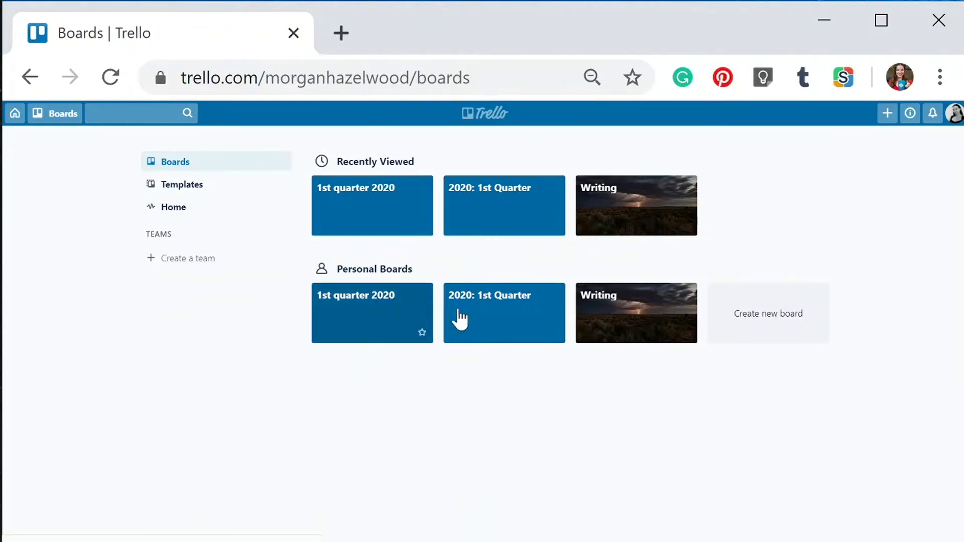
Open the personal board 1st quarter 2020 and examine the options in its board menu
click(360, 320)
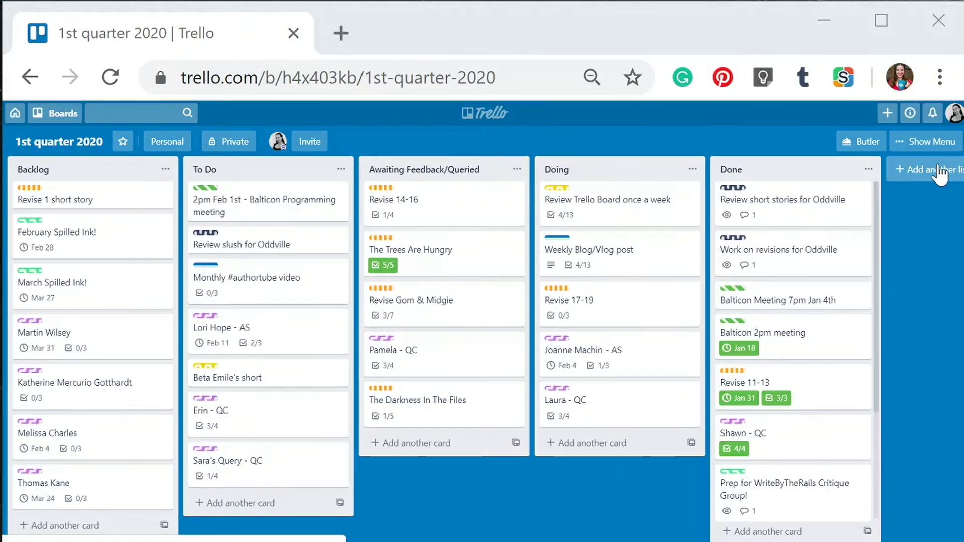
click(936, 147)
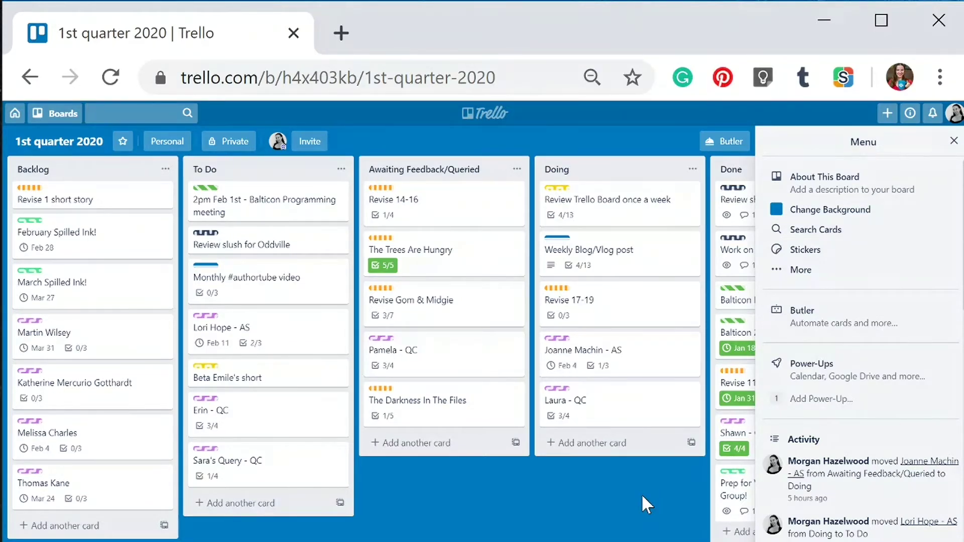
click(954, 141)
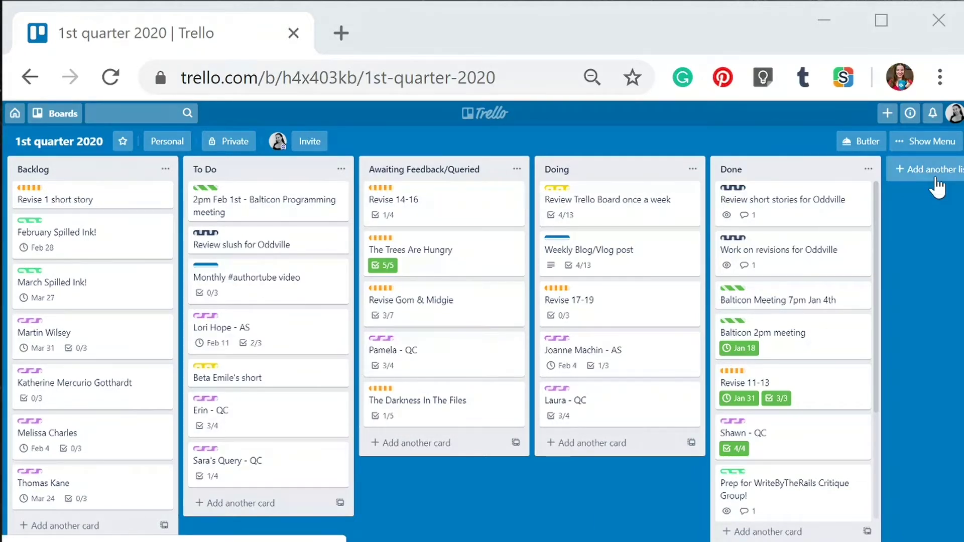
Move the card Review Trello Board once a week below Weekly Blog/Vlog post in the Doing list
drag(783, 541, 854, 541)
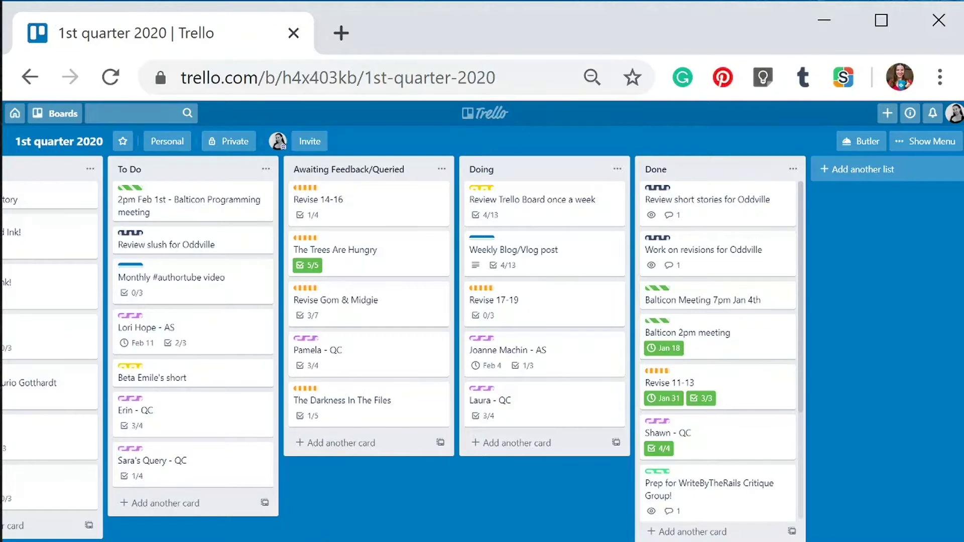
drag(824, 541, 753, 541)
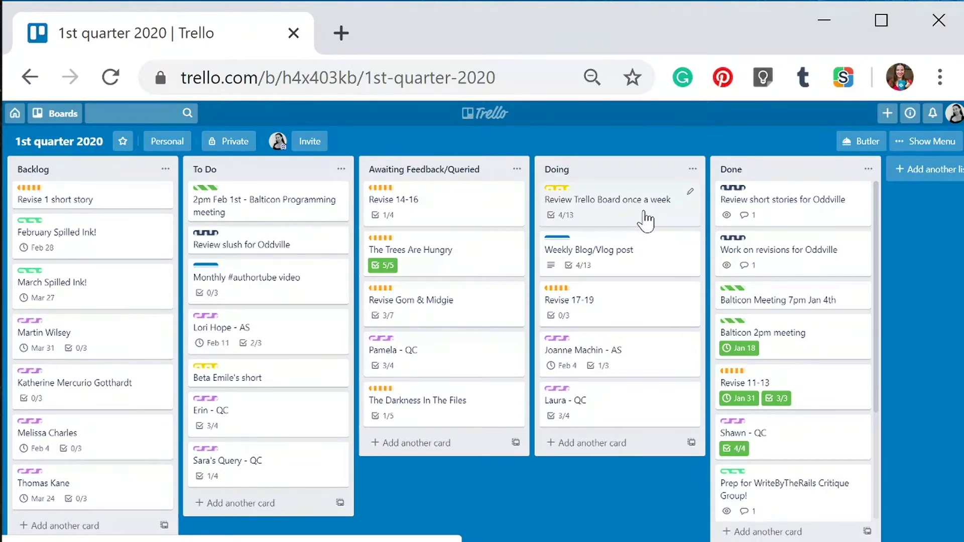
drag(646, 220, 615, 242)
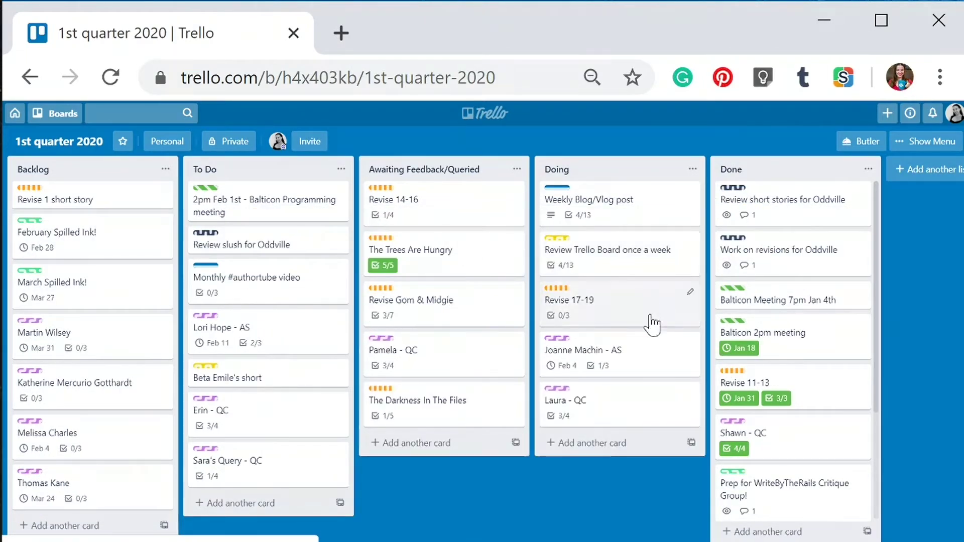
mouse_move(818, 254)
mouse_down()
mouse_move(814, 458)
mouse_move(791, 211)
mouse_move(800, 209)
mouse_move(826, 256)
mouse_move(818, 271)
mouse_up()
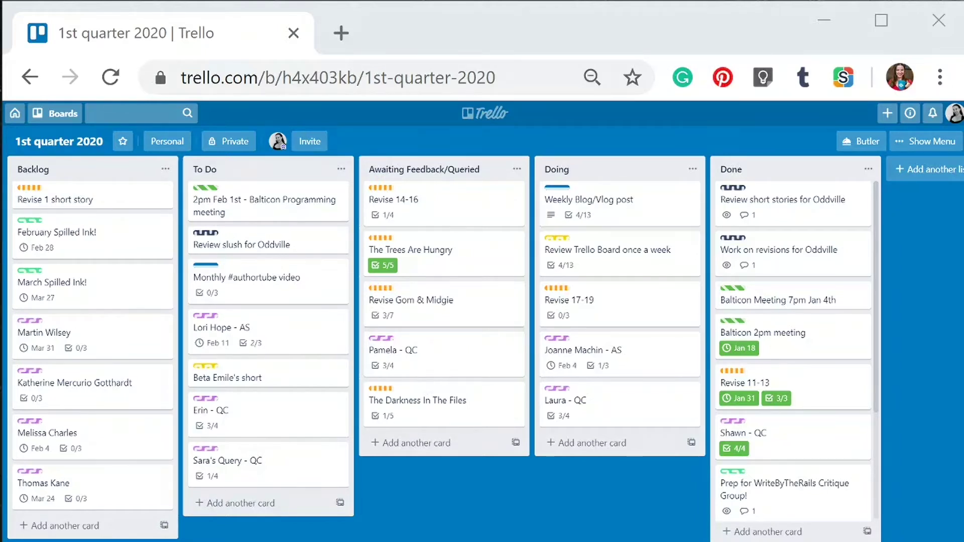
Start a new card in the Doing list and dismiss it without adding anything
click(579, 444)
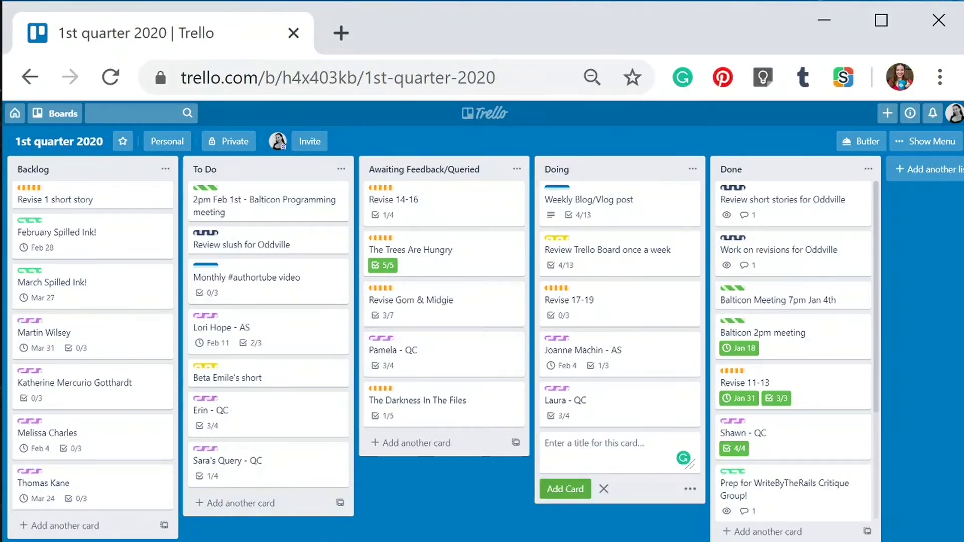
click(604, 489)
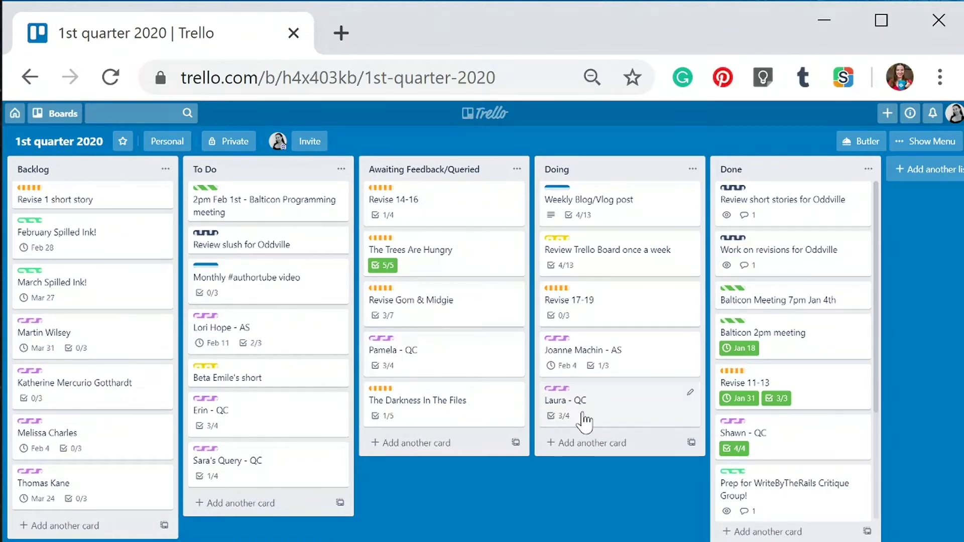
View the details and the quick-edit options of the card Review Trello Board once a week, leaving it unedited
click(567, 258)
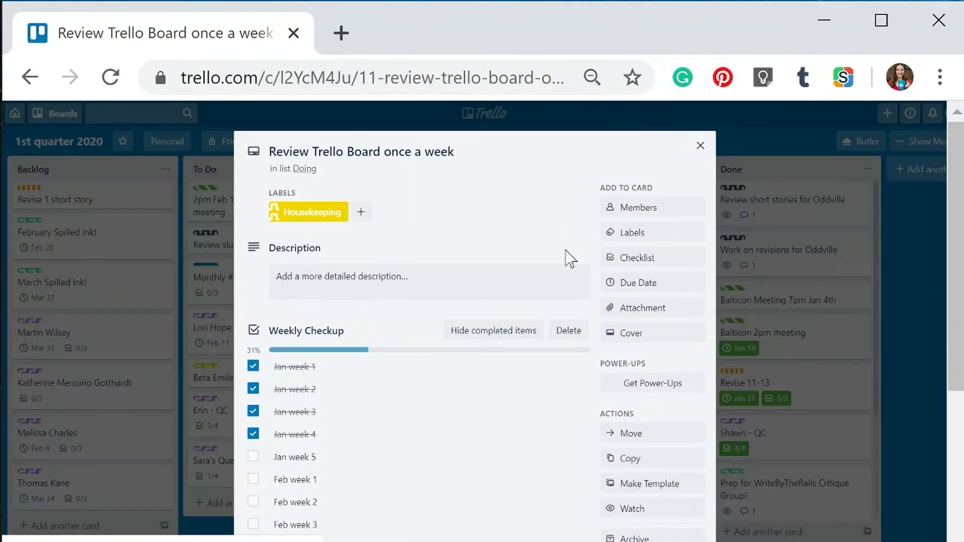
click(700, 149)
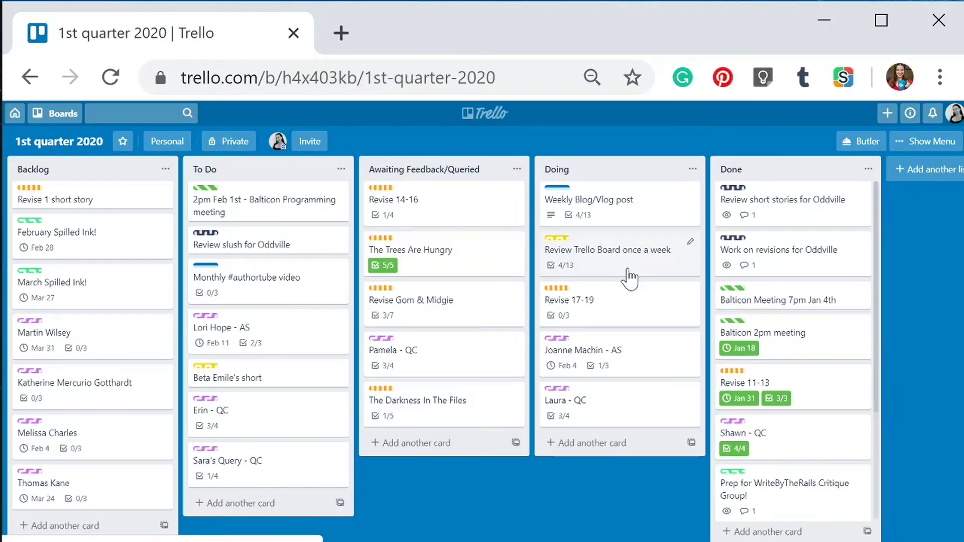
click(690, 246)
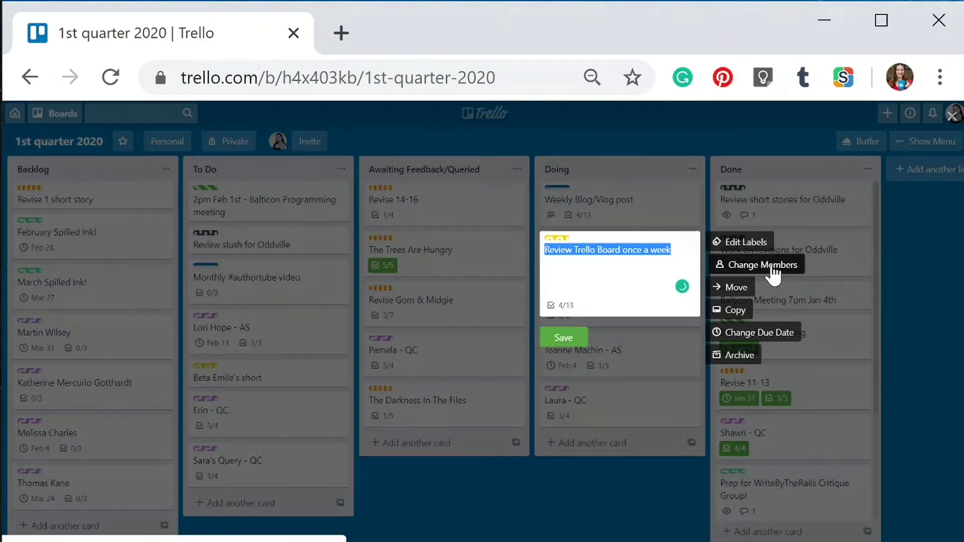
click(567, 352)
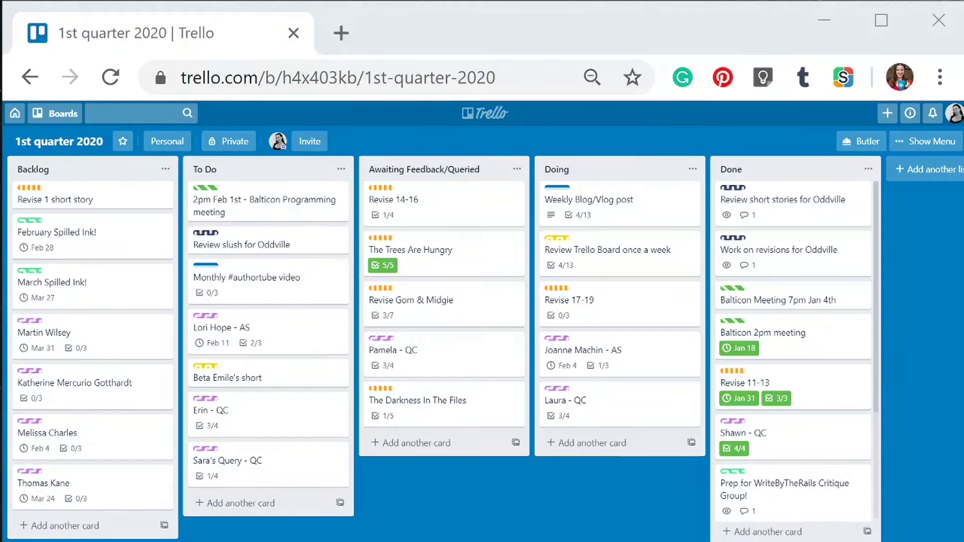
Turn off color blind friendly mode for the labels from the card Review Trello Board once a week
click(573, 251)
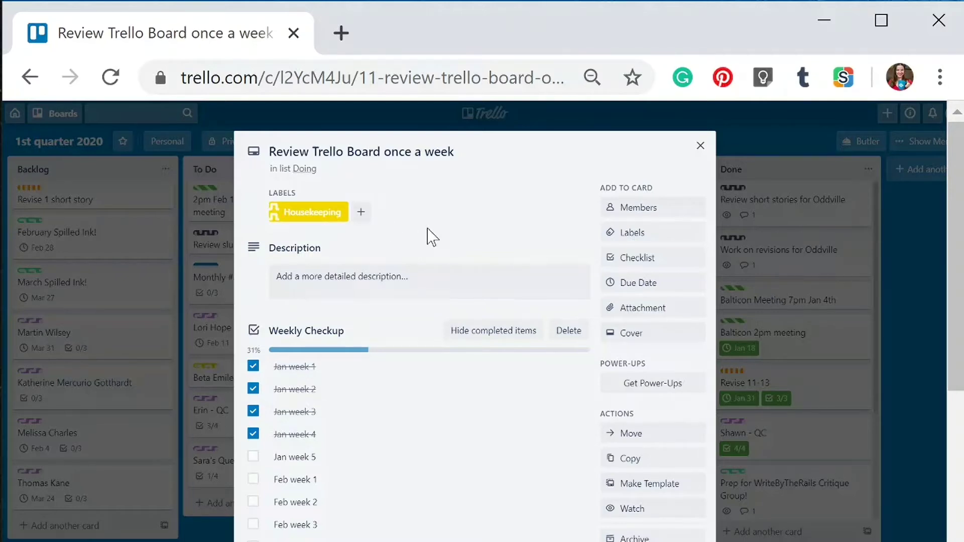
click(623, 235)
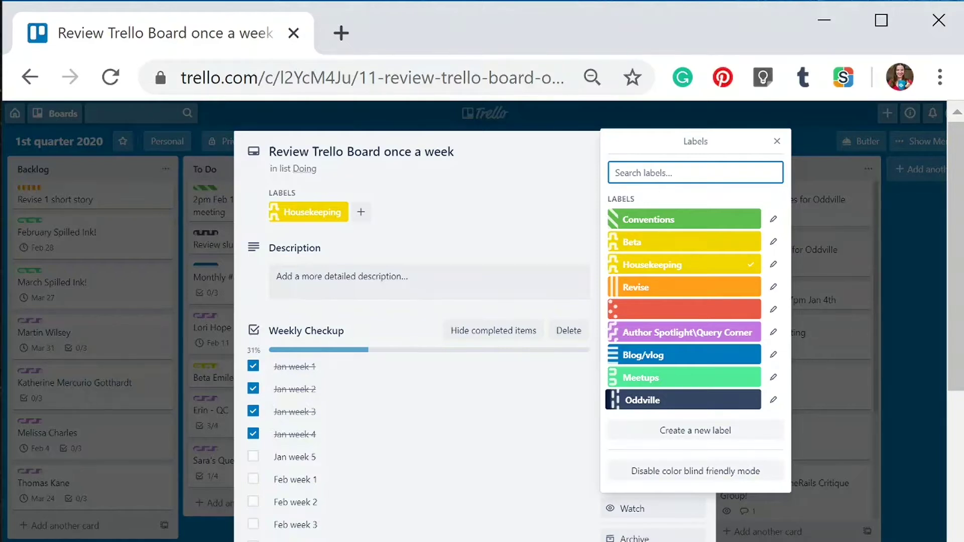
click(681, 472)
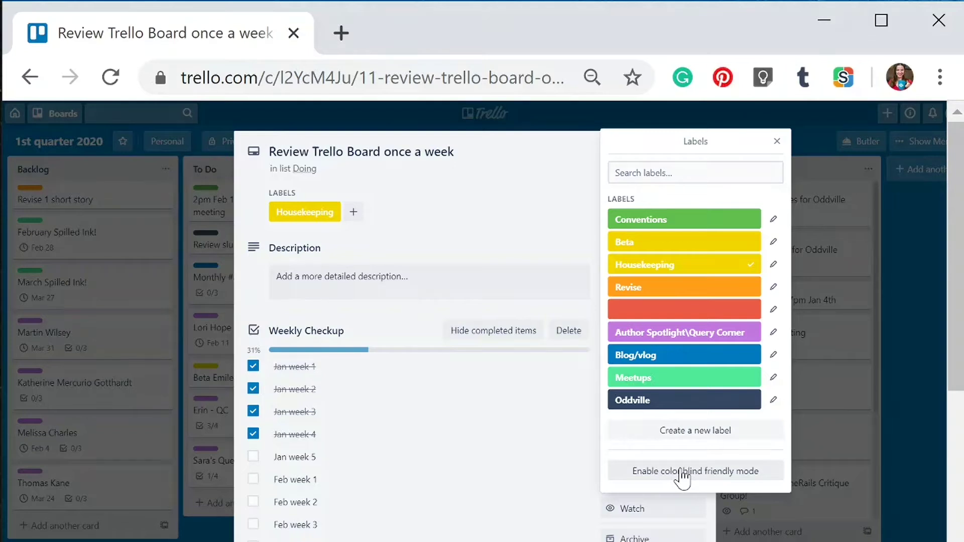
click(682, 472)
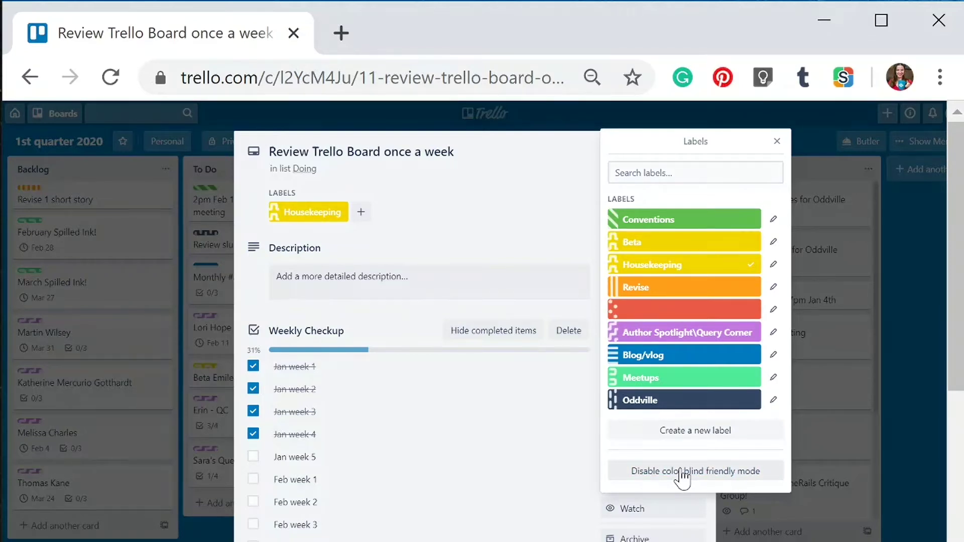
click(681, 471)
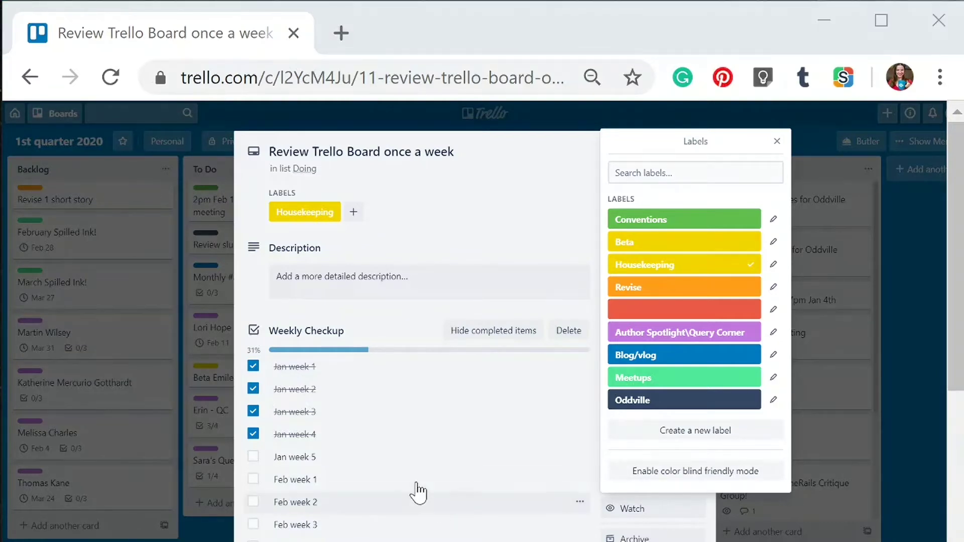
click(501, 215)
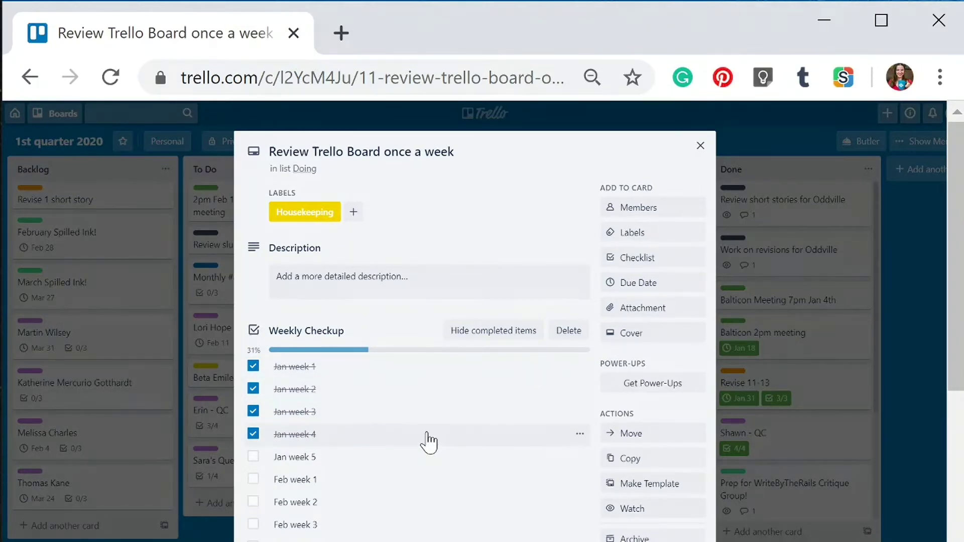
Read through the card's Weekly Checkup checklist, from the January weeks to the March weeks
scroll(428, 444, down, 5)
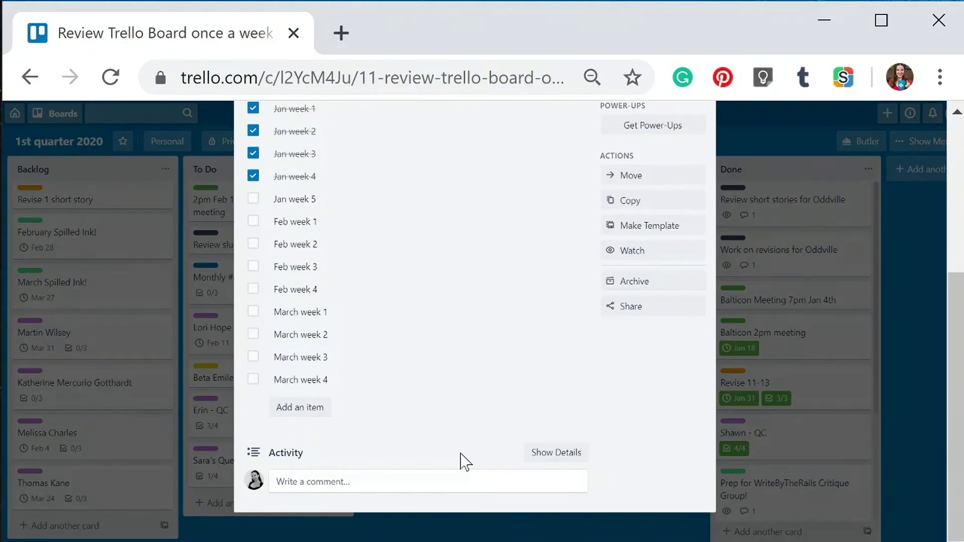
scroll(460, 461, up, 1)
scroll(459, 460, down, 1)
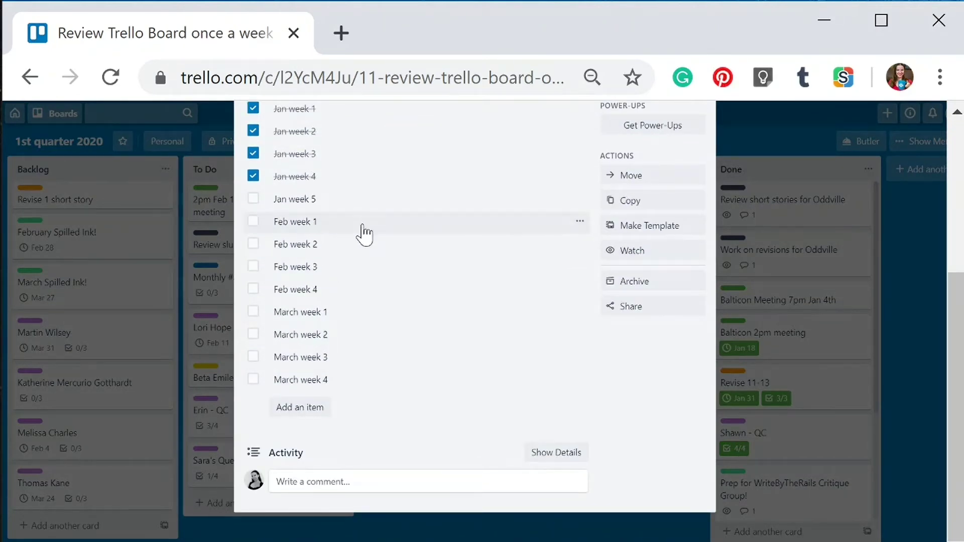
scroll(940, 477, up, 5)
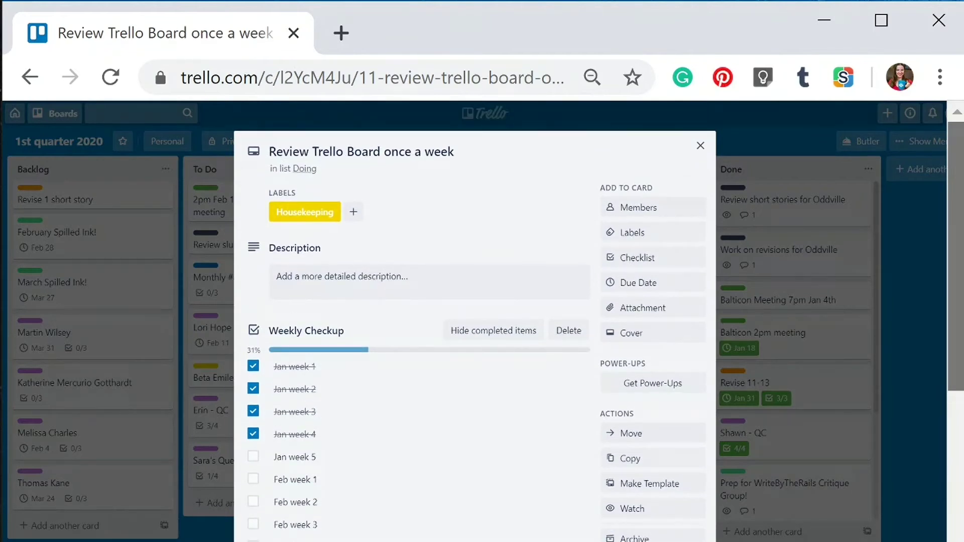
scroll(319, 366, down, 5)
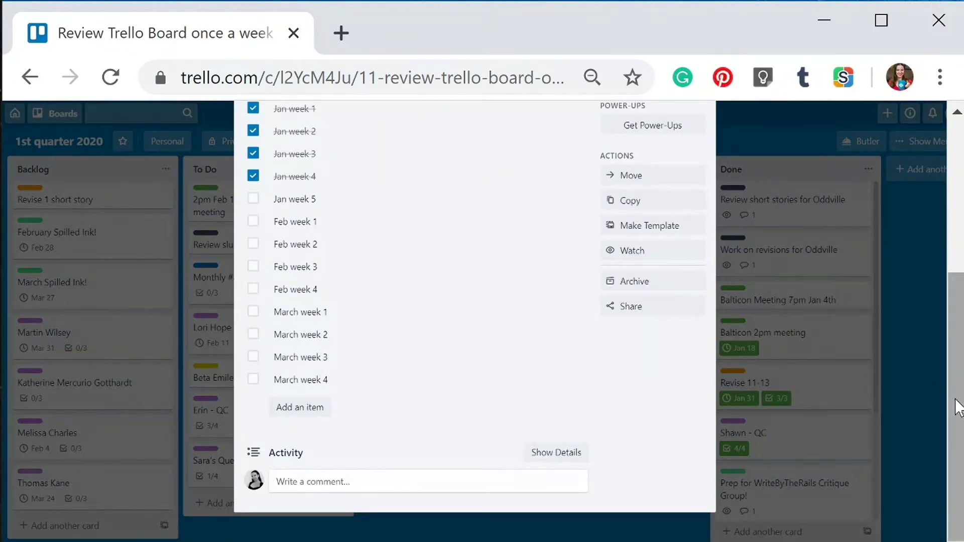
scroll(957, 406, up, 5)
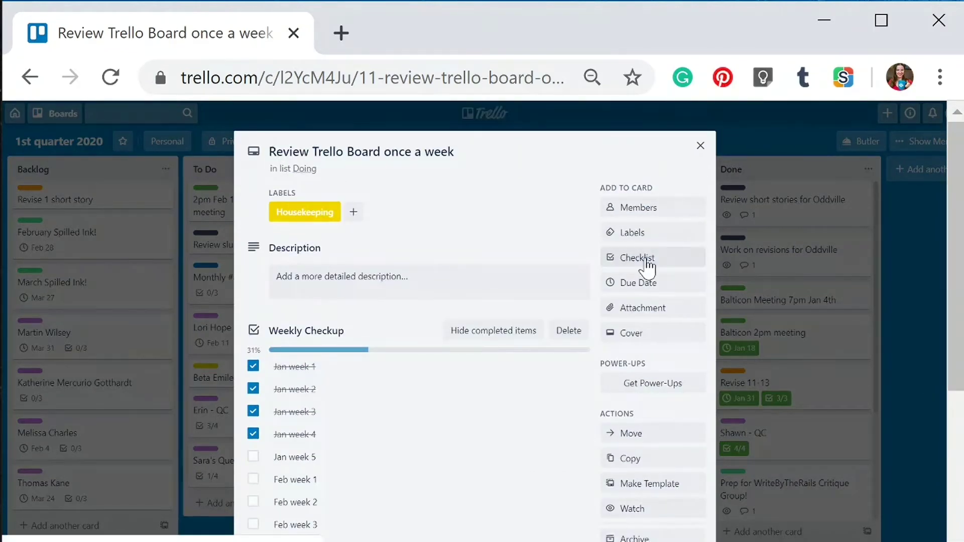
Examine which existing checklists a new checklist can copy items from, then close the card without adding one
click(648, 266)
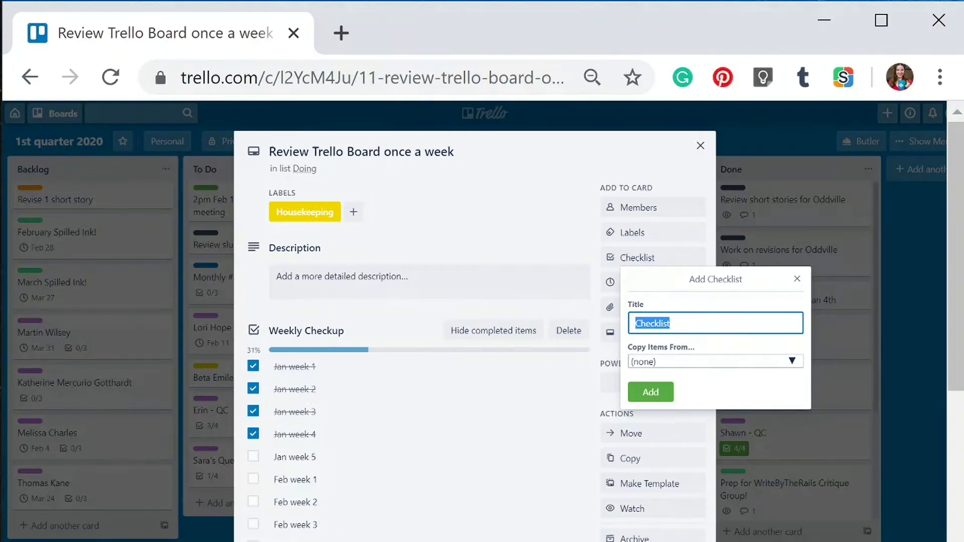
scroll(517, 312, down, 2)
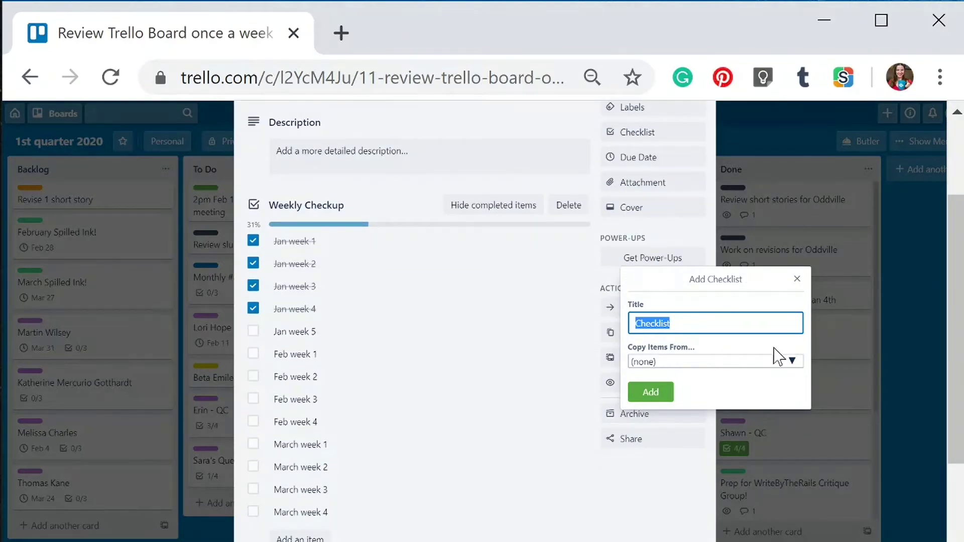
click(792, 362)
click(792, 362)
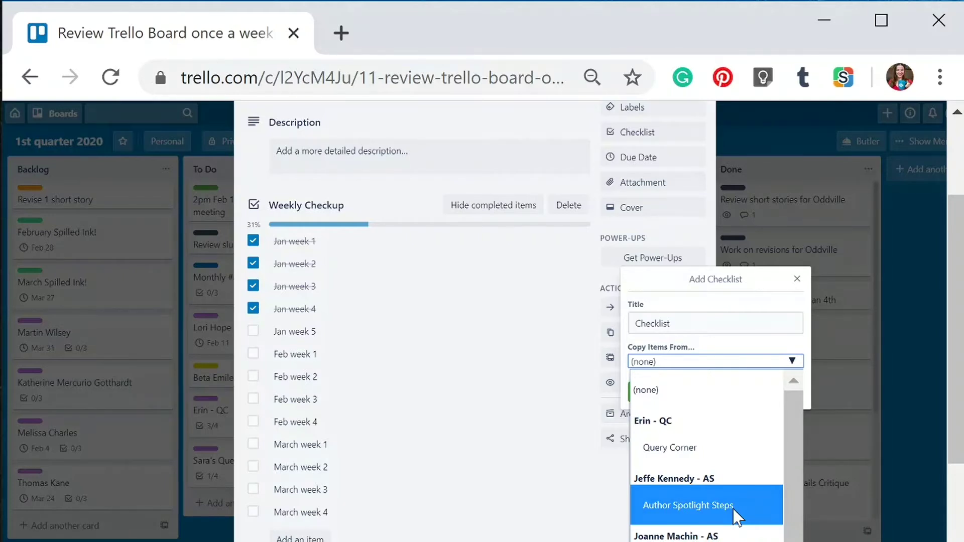
drag(791, 429, 791, 541)
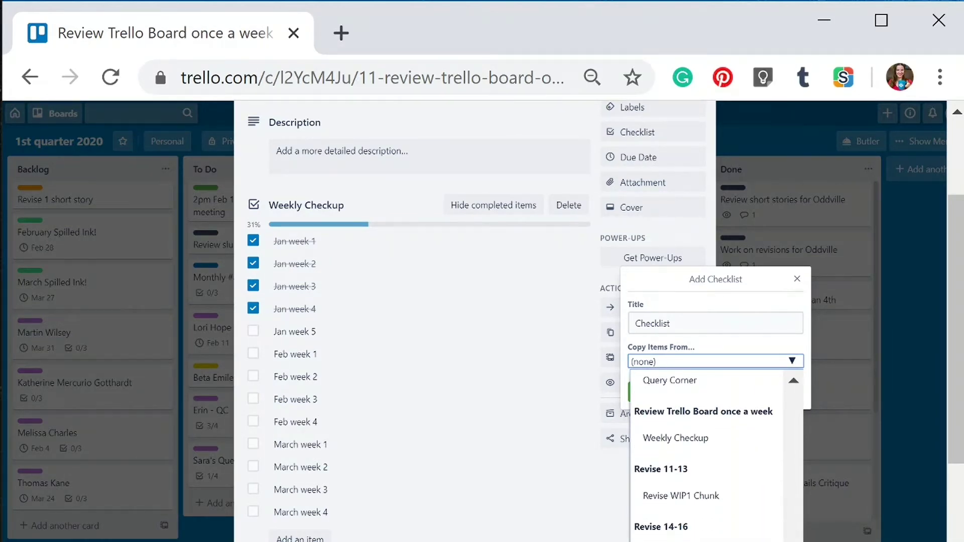
click(797, 279)
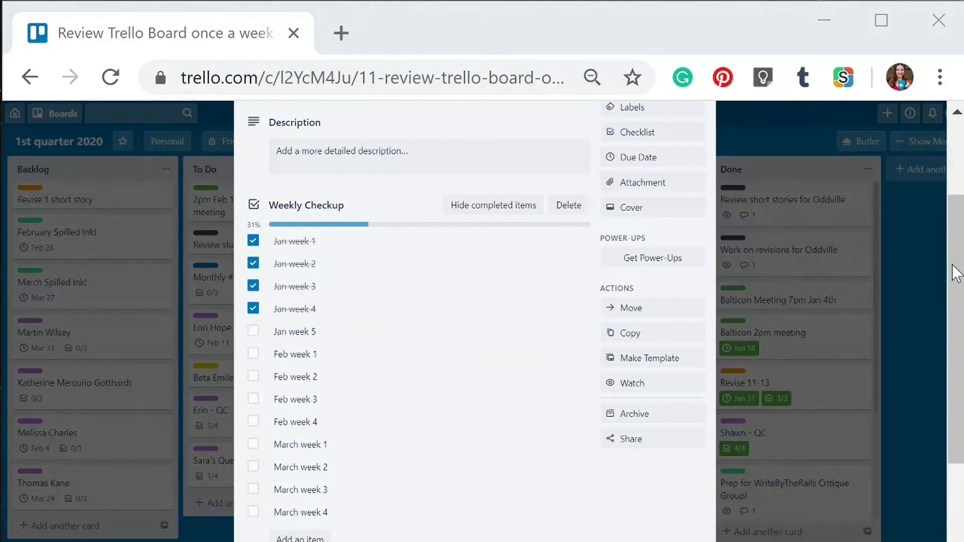
scroll(956, 251, up, 3)
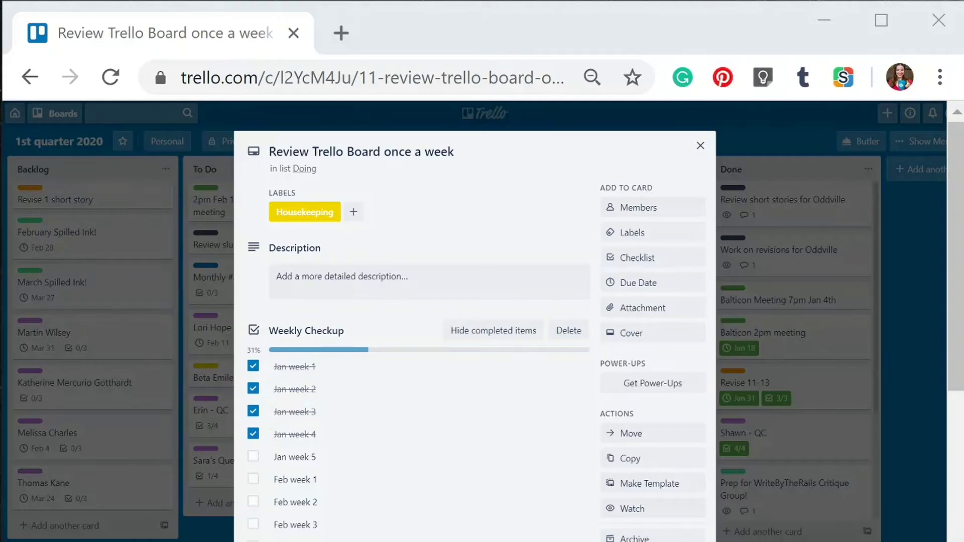
click(700, 146)
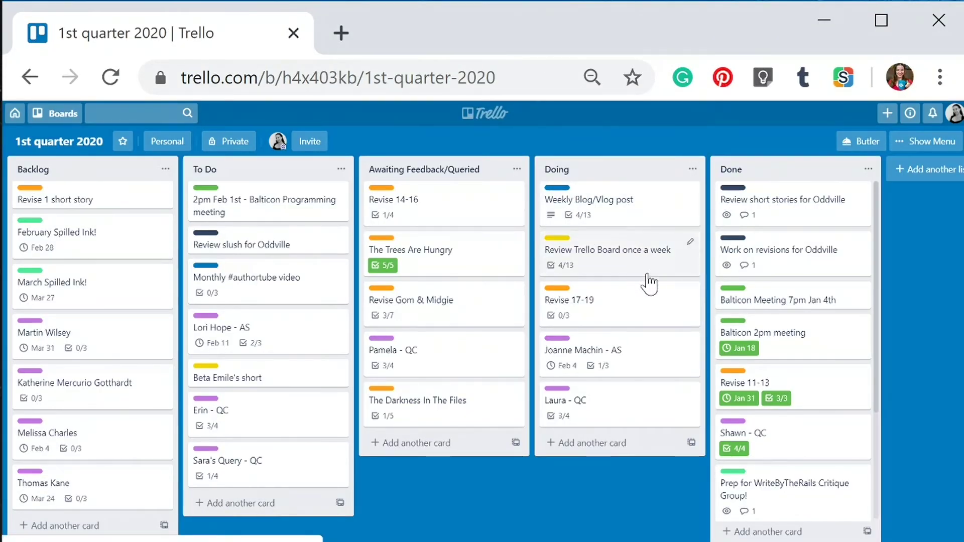
Give the card Revise 17-19 in Doing a due date of 2/8/2020 with a reminder 2 days before, leaving it not marked complete
click(627, 318)
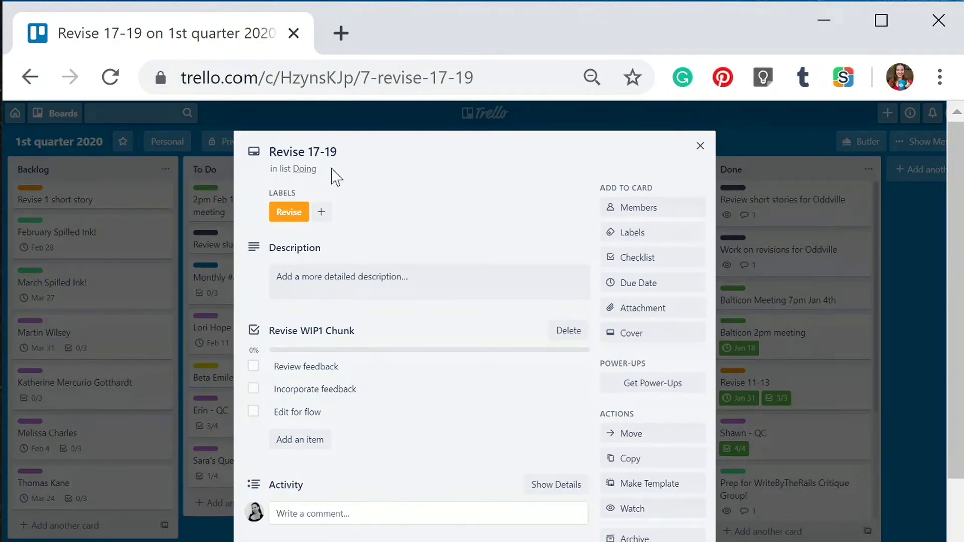
click(650, 285)
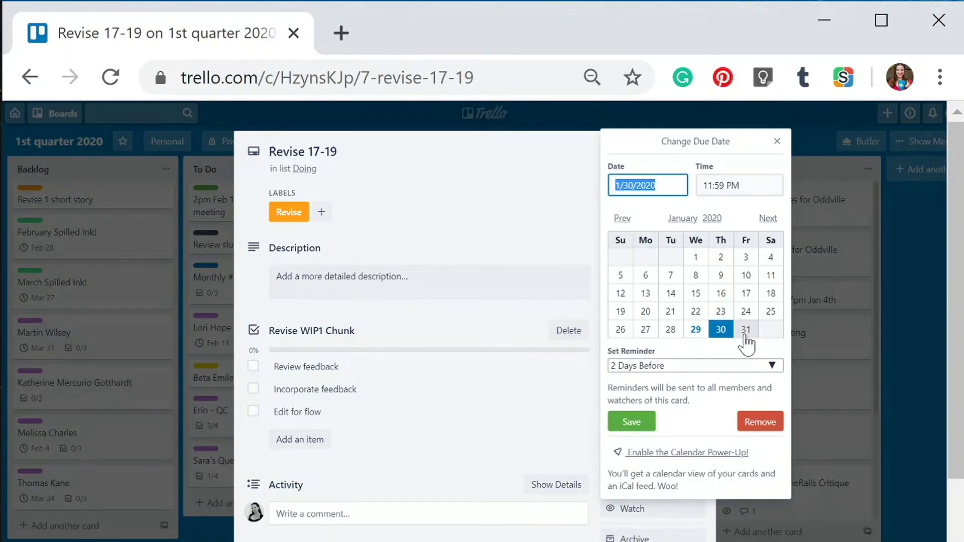
click(768, 219)
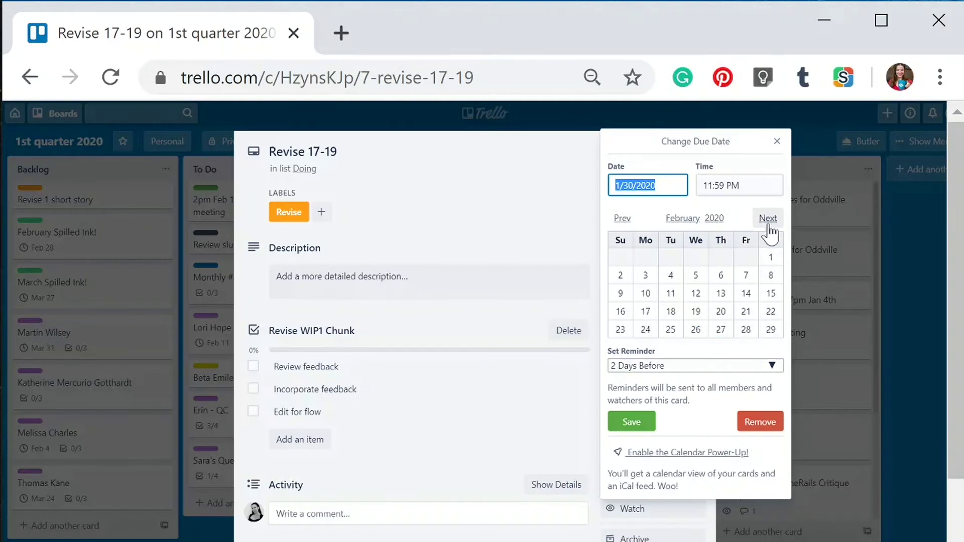
click(769, 277)
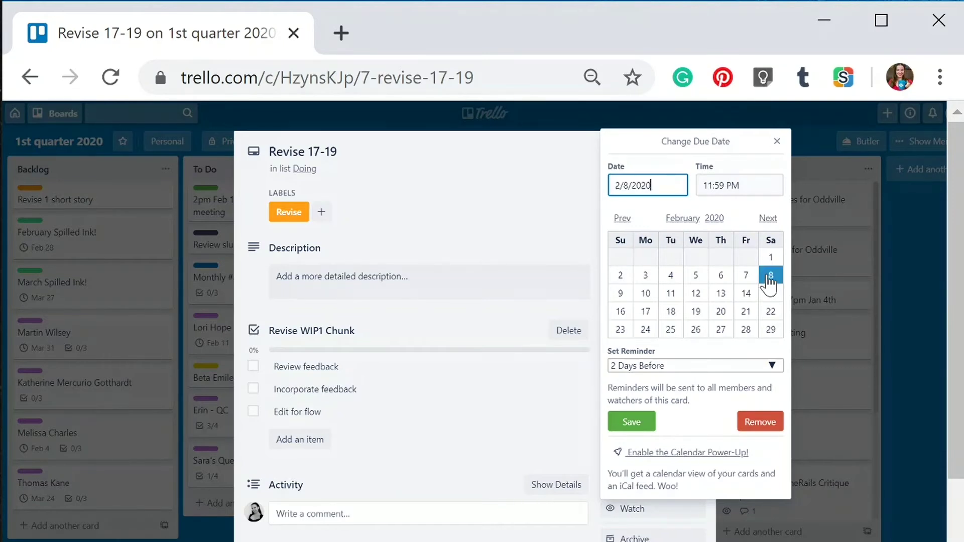
click(624, 365)
click(663, 372)
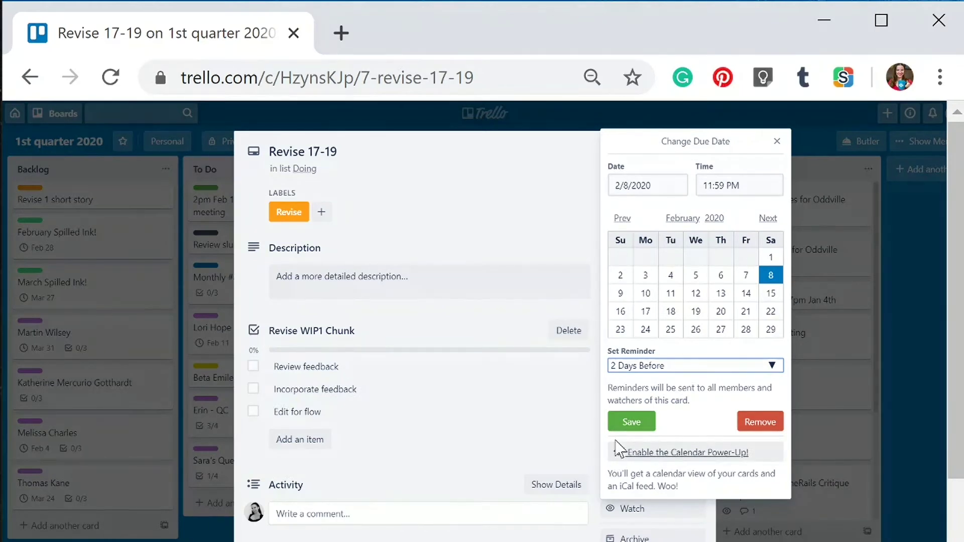
click(625, 425)
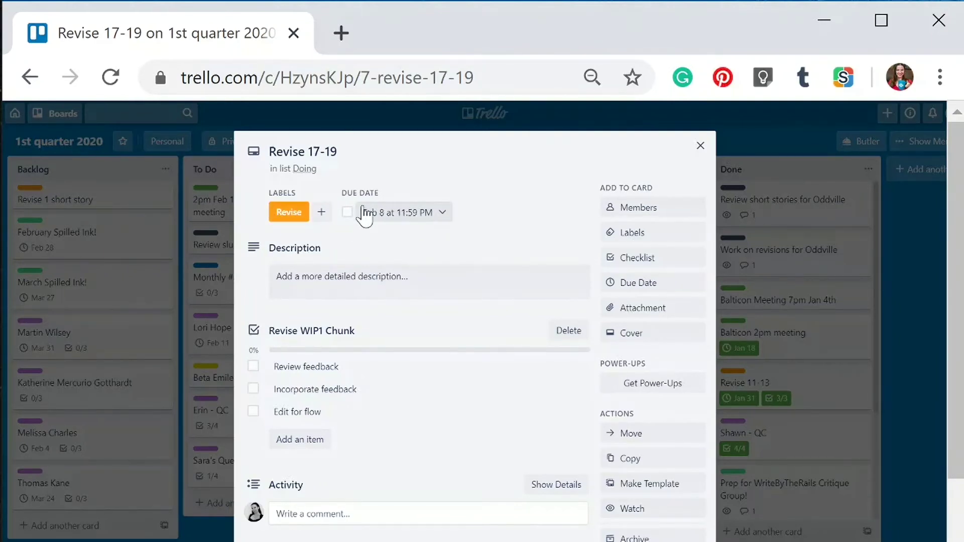
click(346, 213)
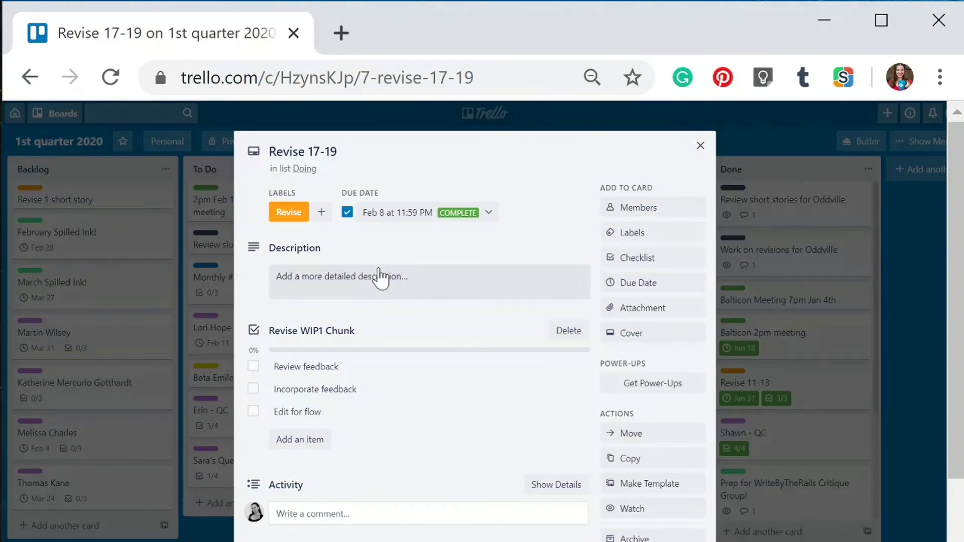
click(346, 213)
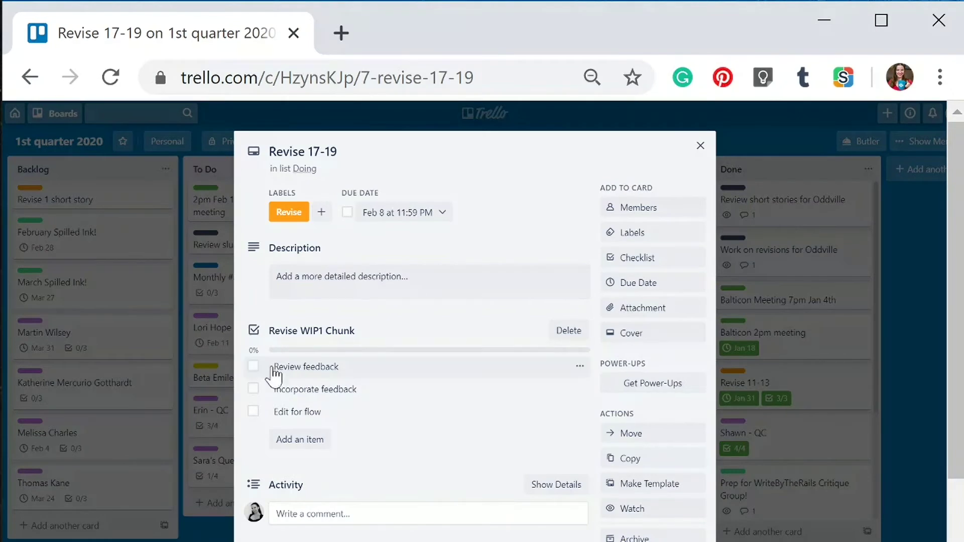
Add the item "Pre-Edit before sending to mentor." to the Revise WIP1 Chunk checklist and place it first
click(317, 440)
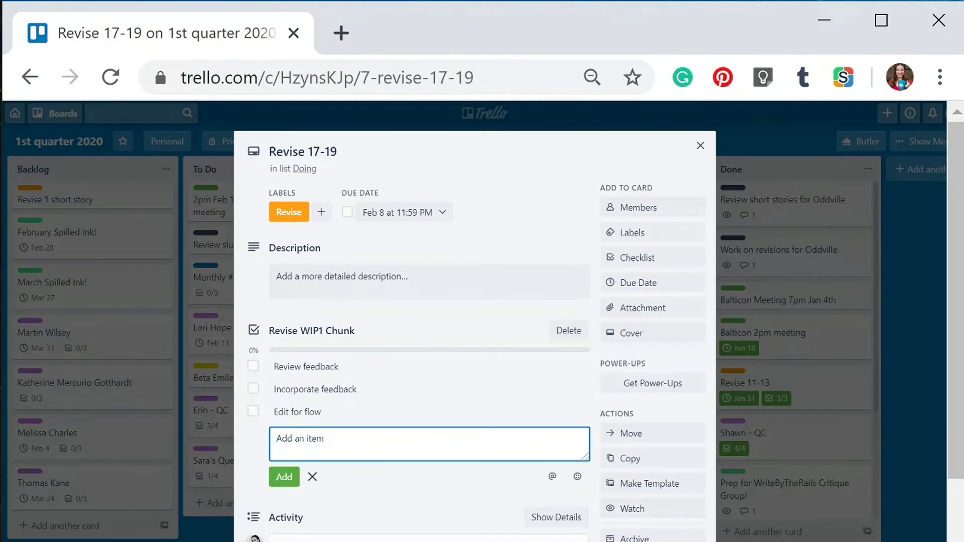
text(P)
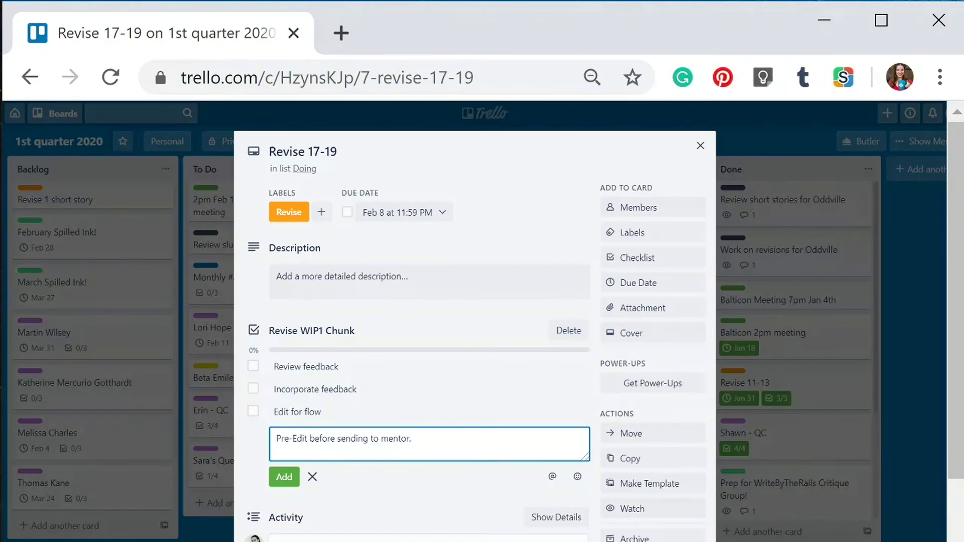
click(284, 477)
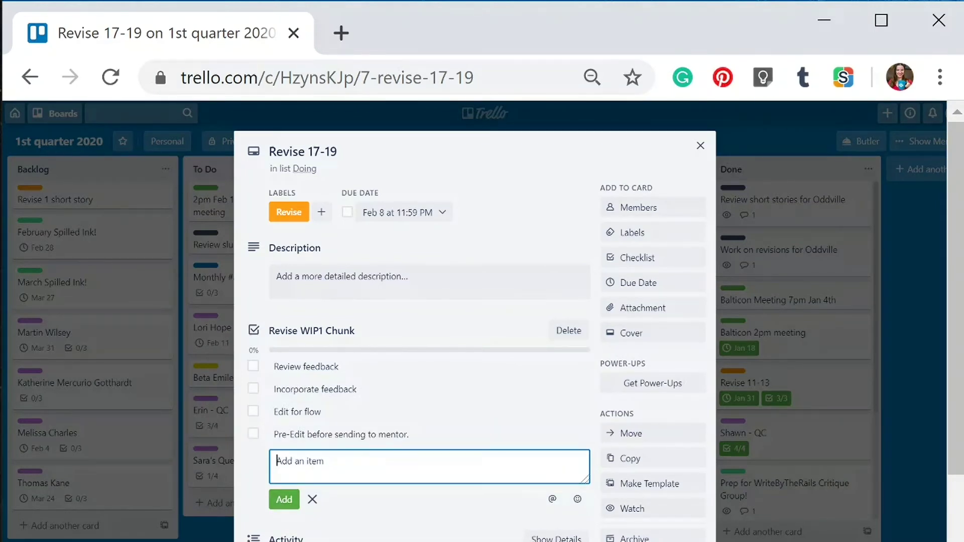
drag(296, 440, 303, 373)
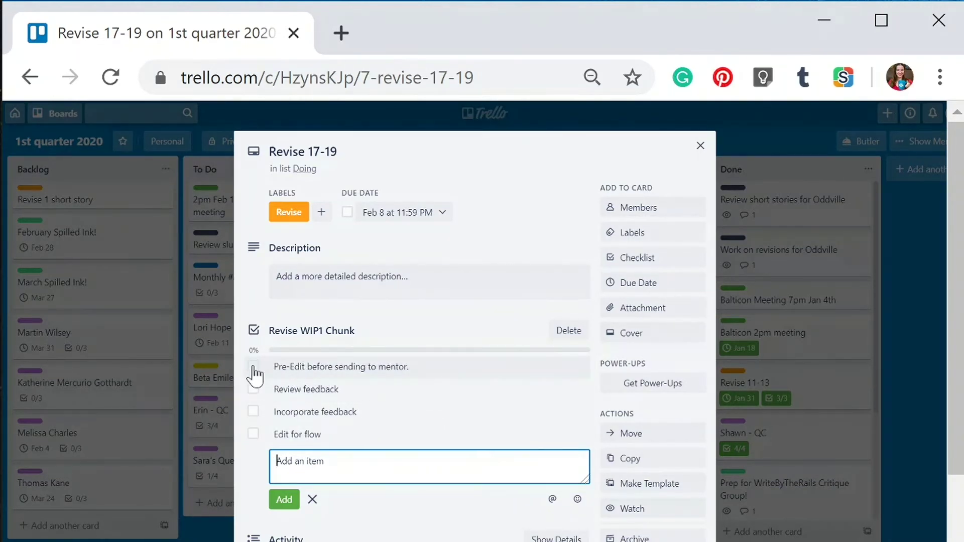
Add the checklist item "Send to mentor after receiving ch 14-16", place it directly before Review feedback, and close the card
text(Ser)
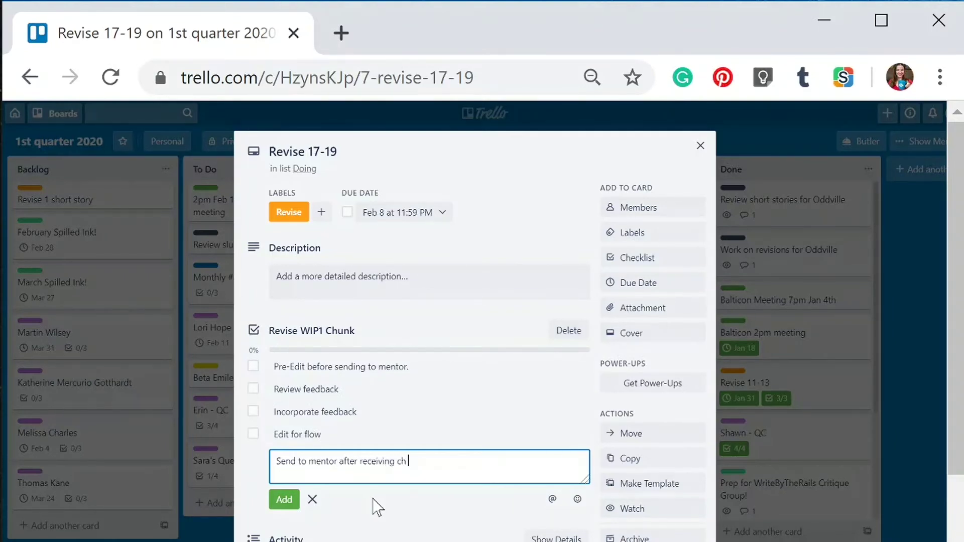
text(6)
key(Return)
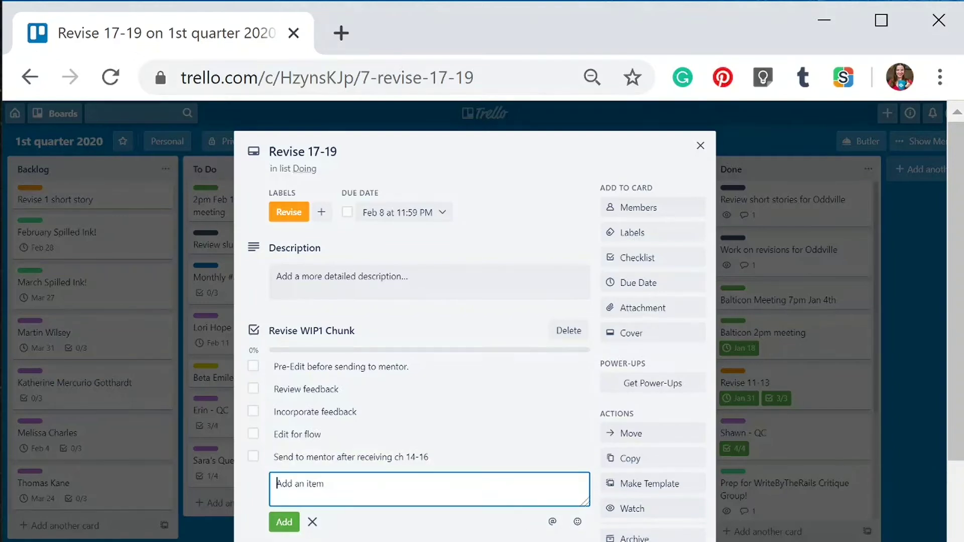
drag(274, 457, 315, 397)
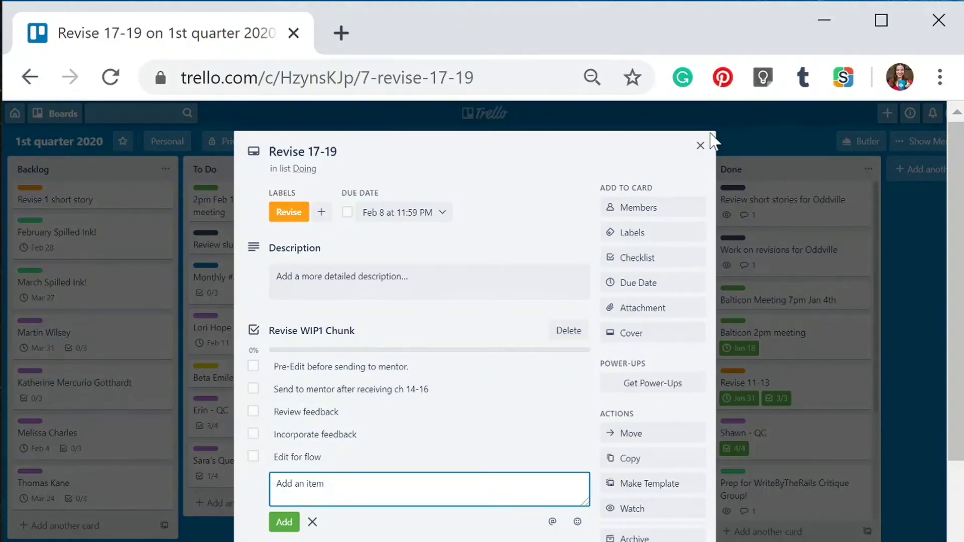
click(699, 146)
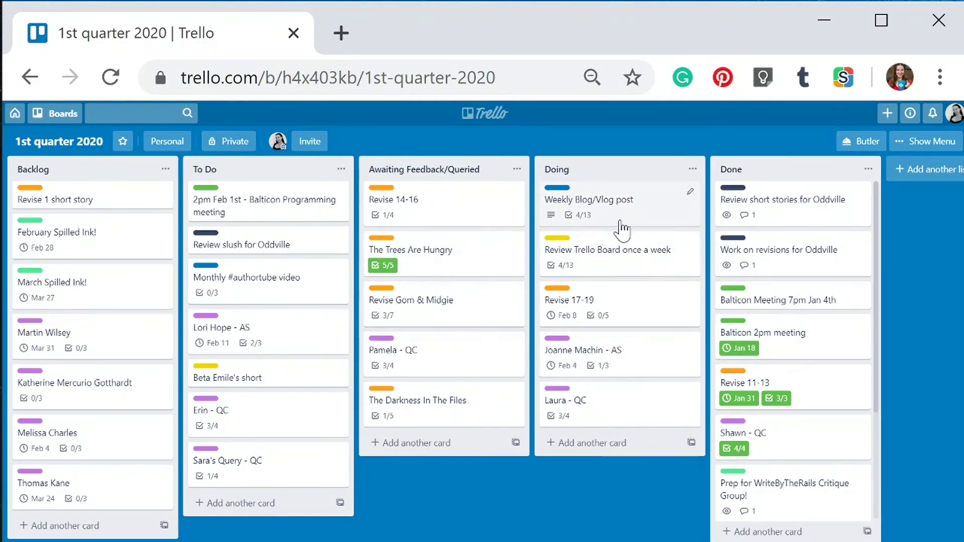
Reopen the card Revise 17-19 and view the sources an attachment can come from, without attaching anything
click(631, 308)
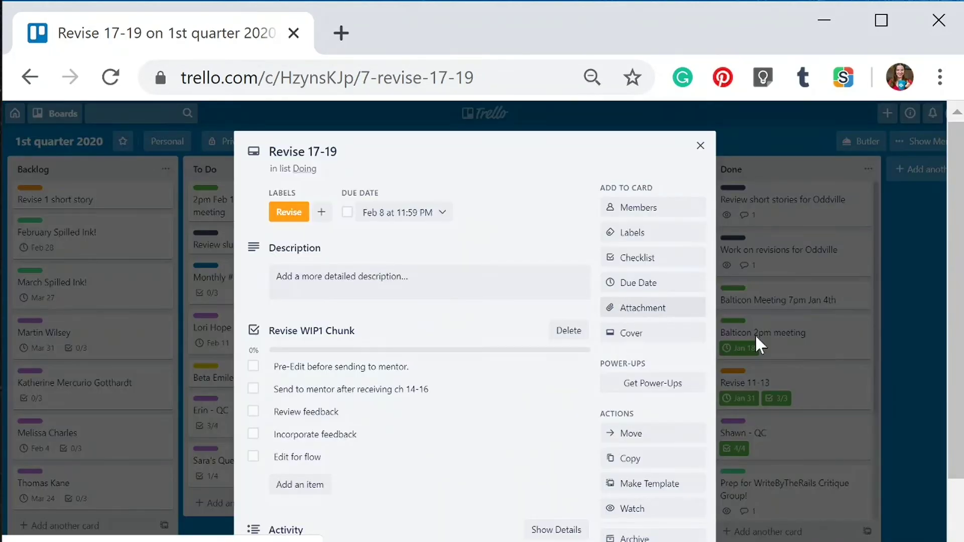
click(652, 311)
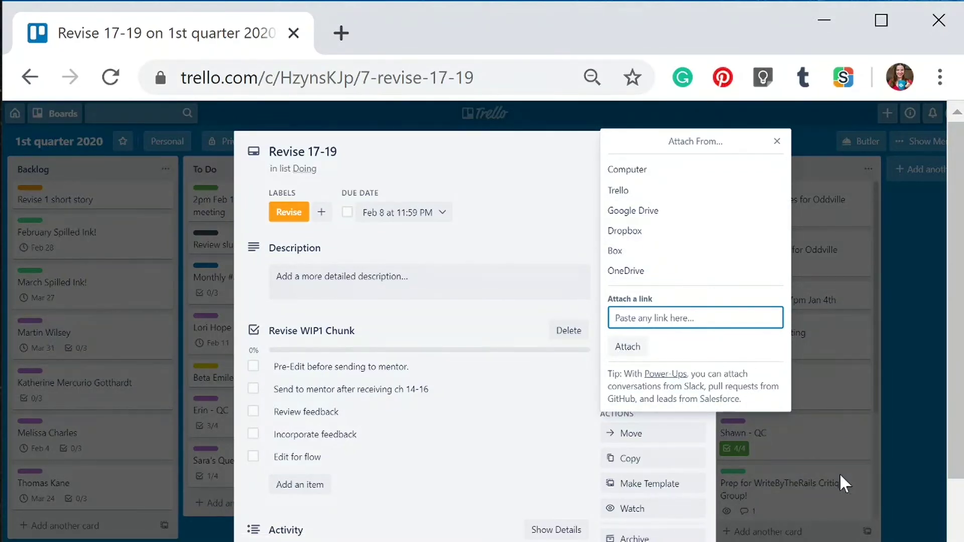
click(777, 141)
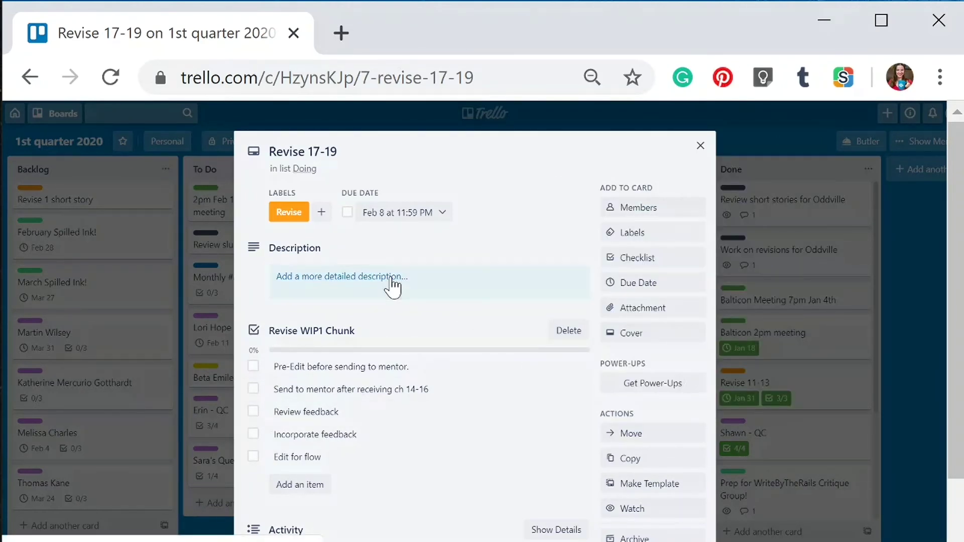
Save "This is my revision of the thing and the stuff." as the description of the card Revise 17-19
click(393, 288)
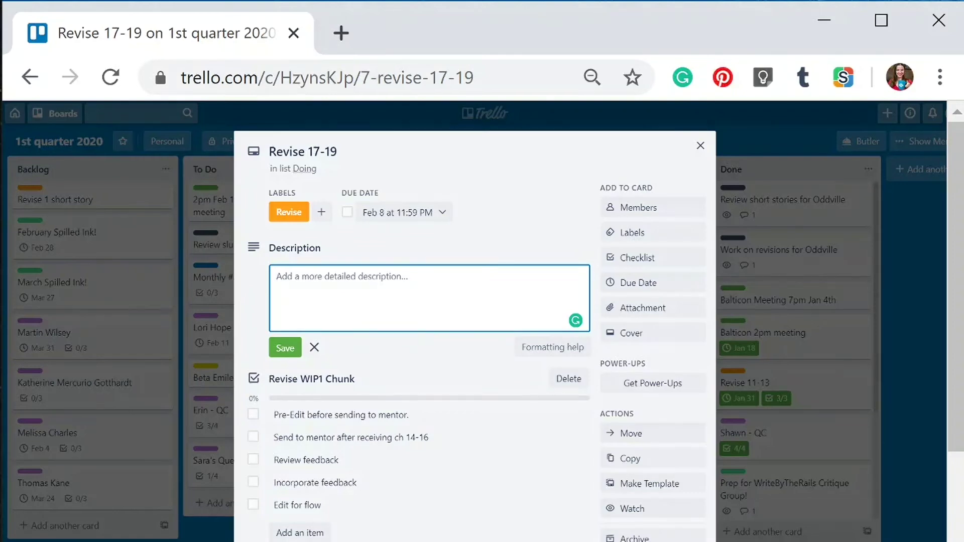
text(Th)
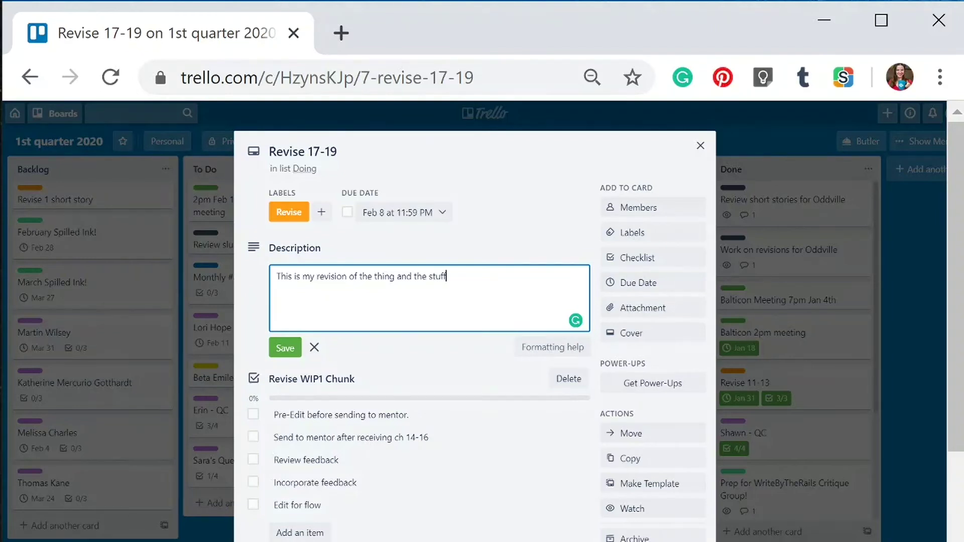
click(285, 348)
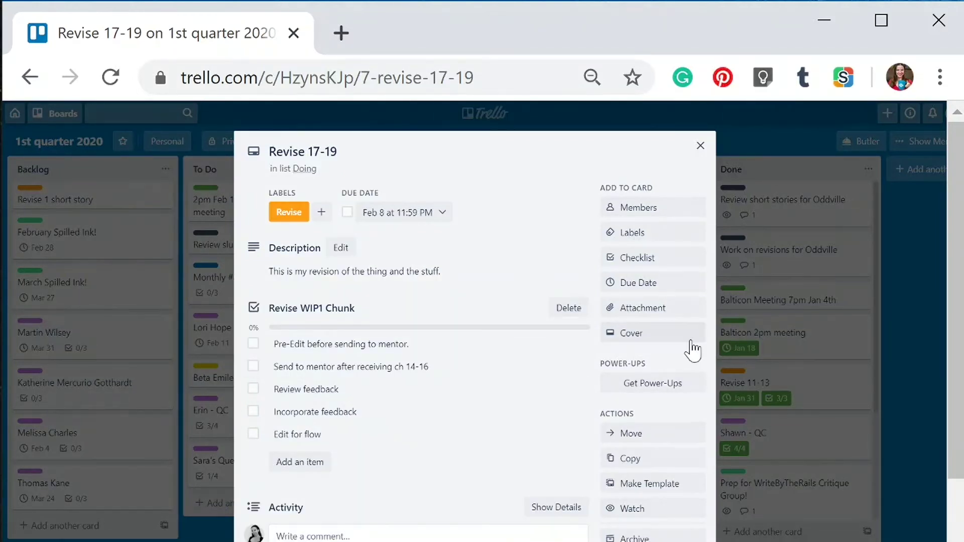
Give the card Revise 17-19 an orange cover and return to the board
click(647, 336)
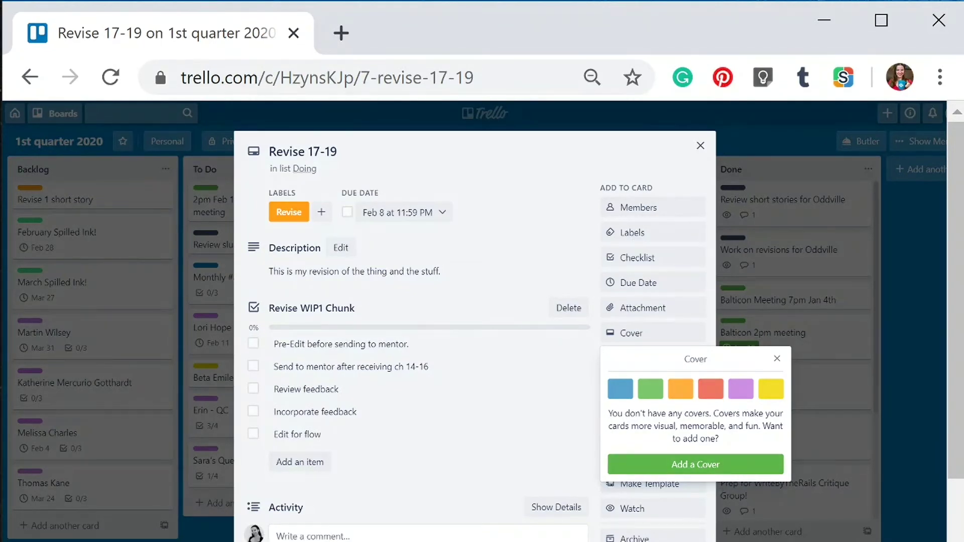
click(681, 389)
click(777, 358)
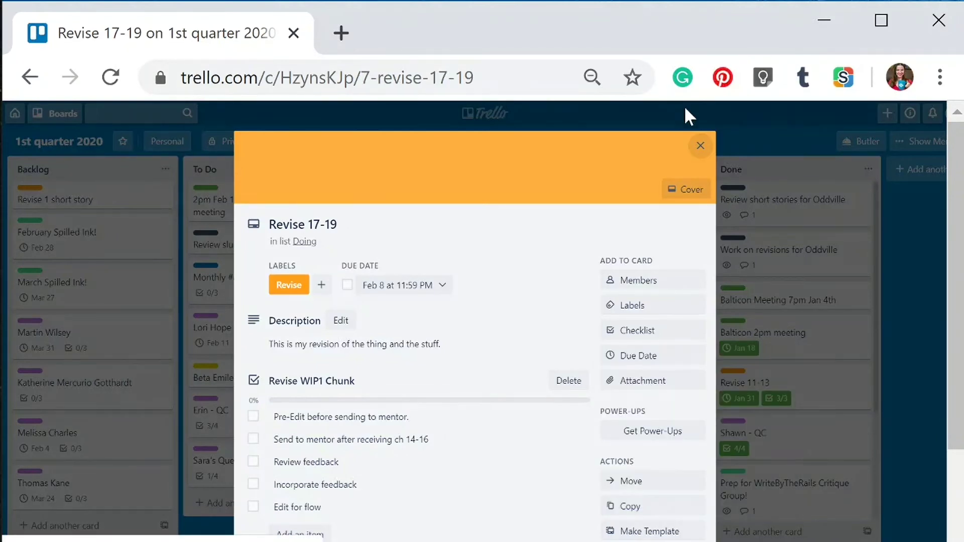
click(700, 146)
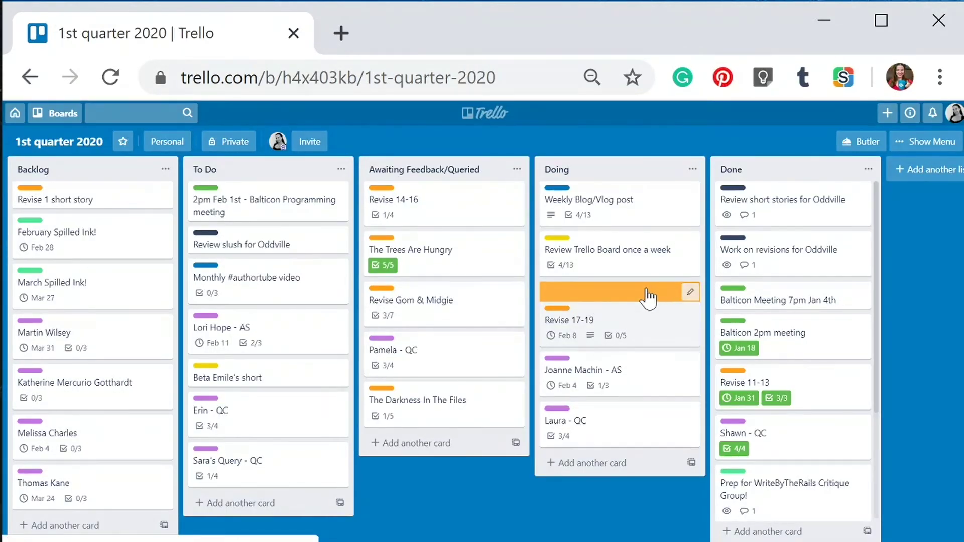
View the quick-edit options of the card Revise 17-19, keeping its title as it is
click(691, 293)
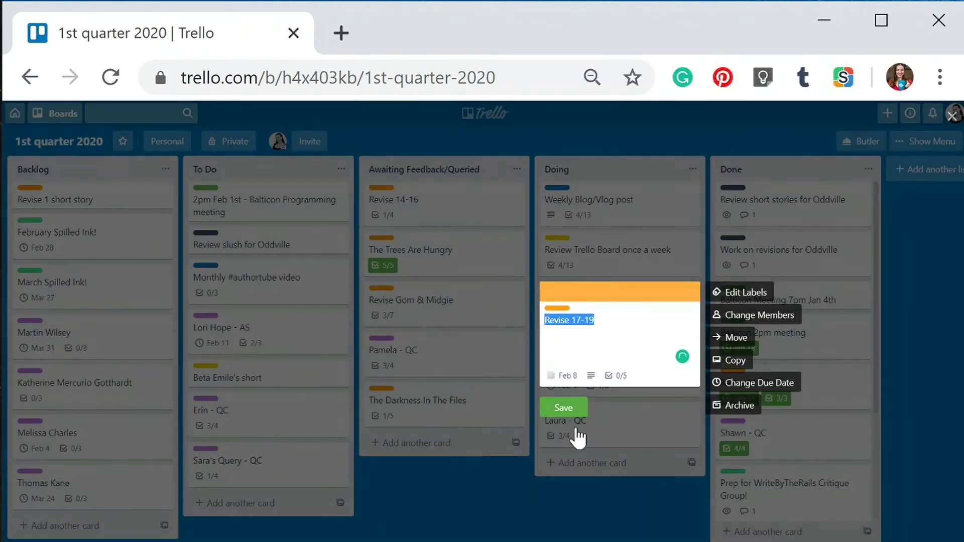
click(565, 409)
click(603, 254)
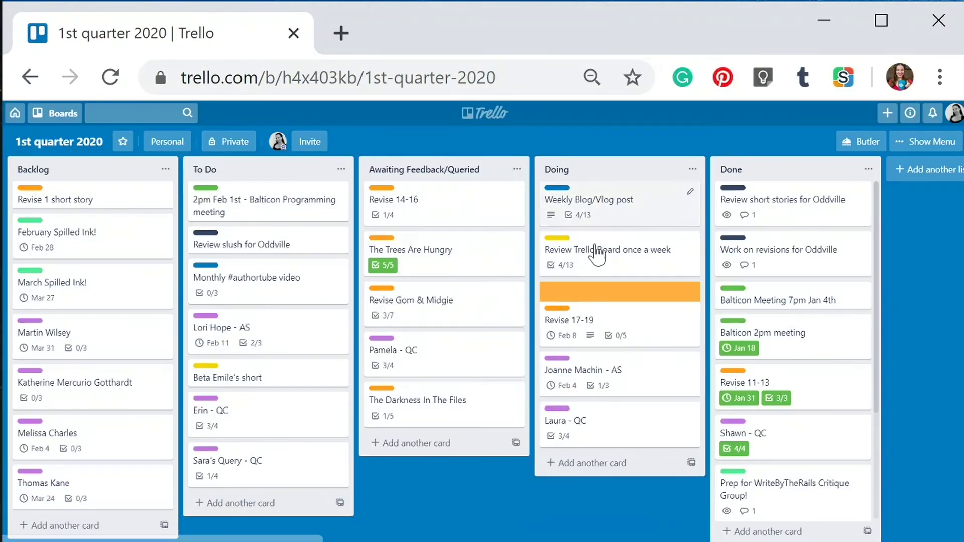
Remove the orange cover from the card Revise 17-19
click(639, 331)
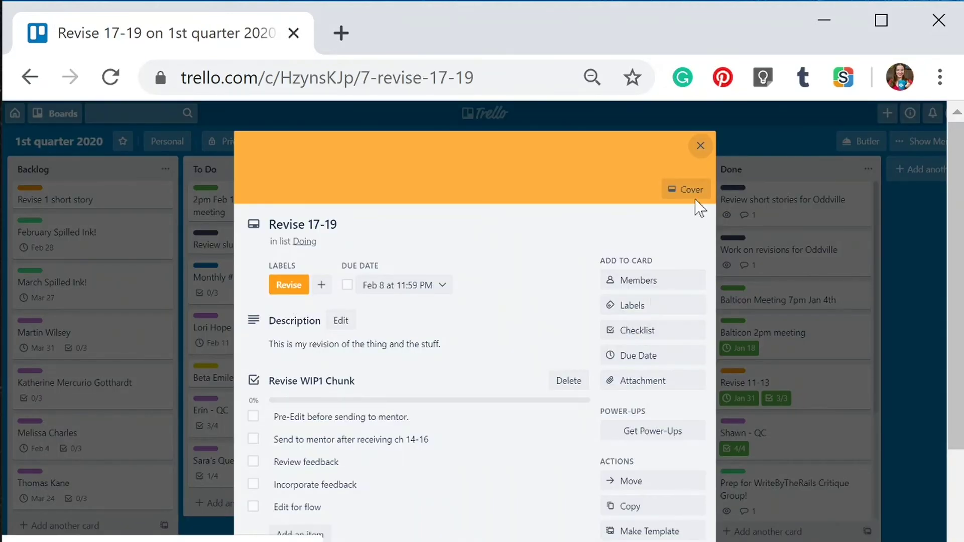
click(689, 193)
click(752, 352)
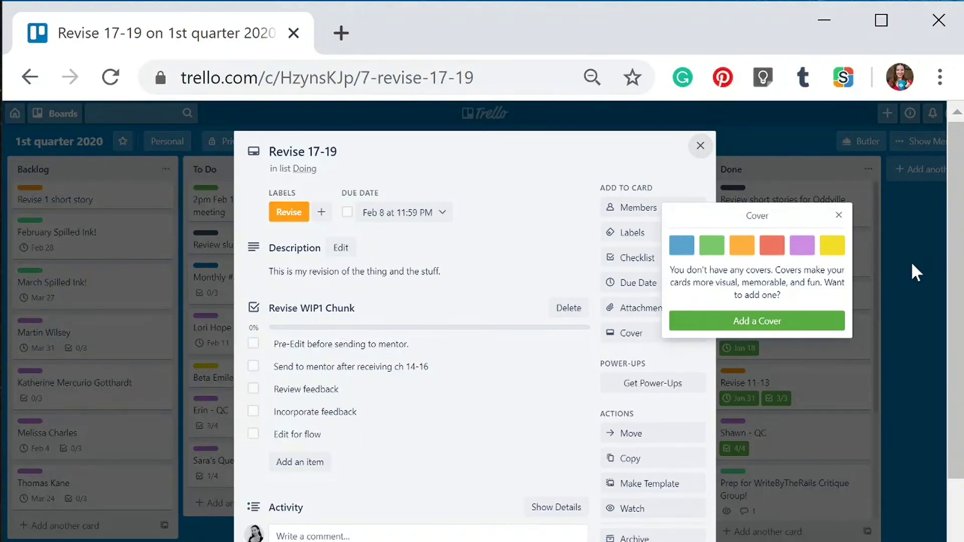
click(838, 215)
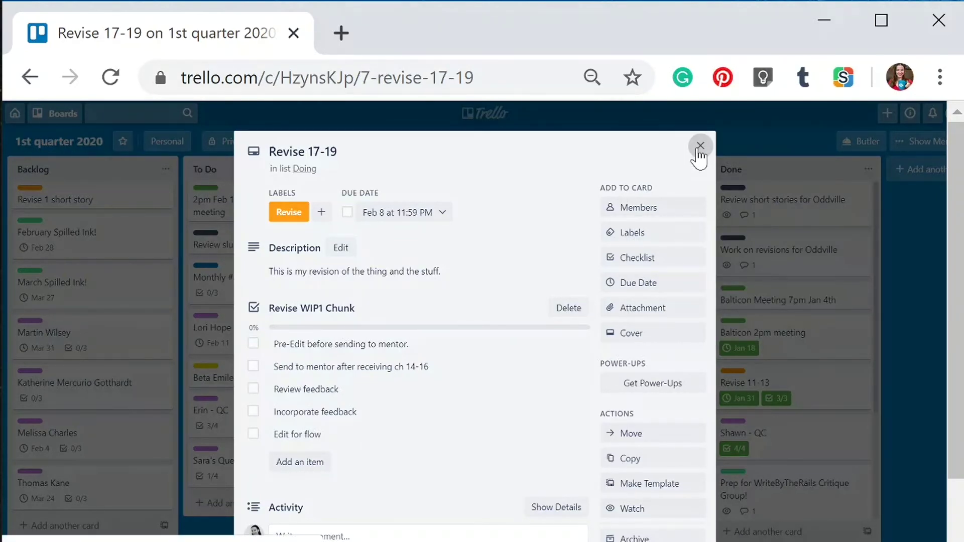
View the suggested lists and destination options for moving the card Revise 17-19, then close it without moving it
click(654, 436)
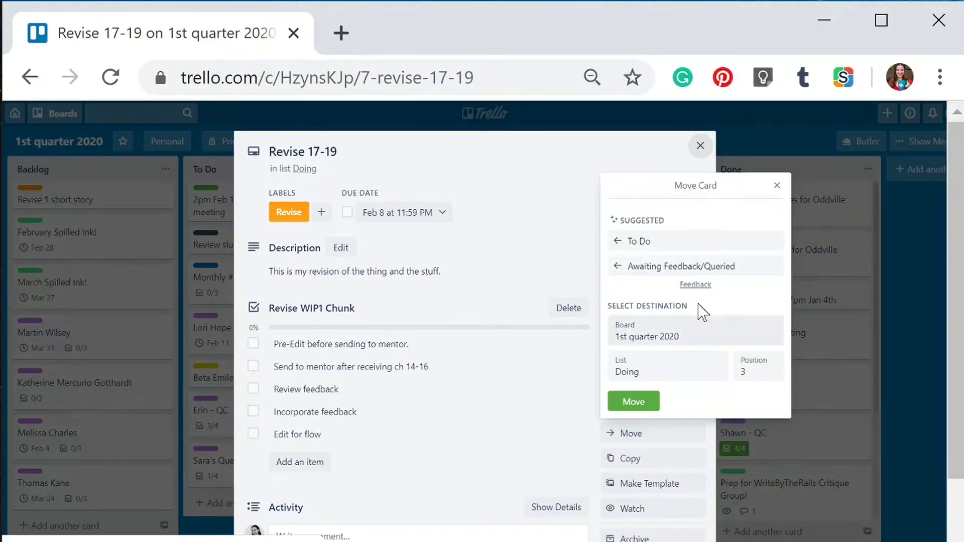
click(778, 188)
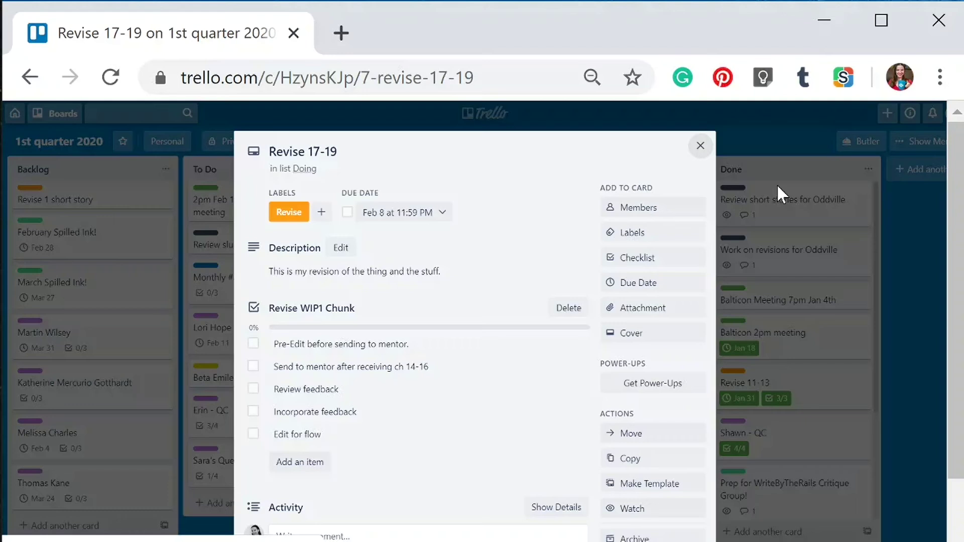
click(700, 147)
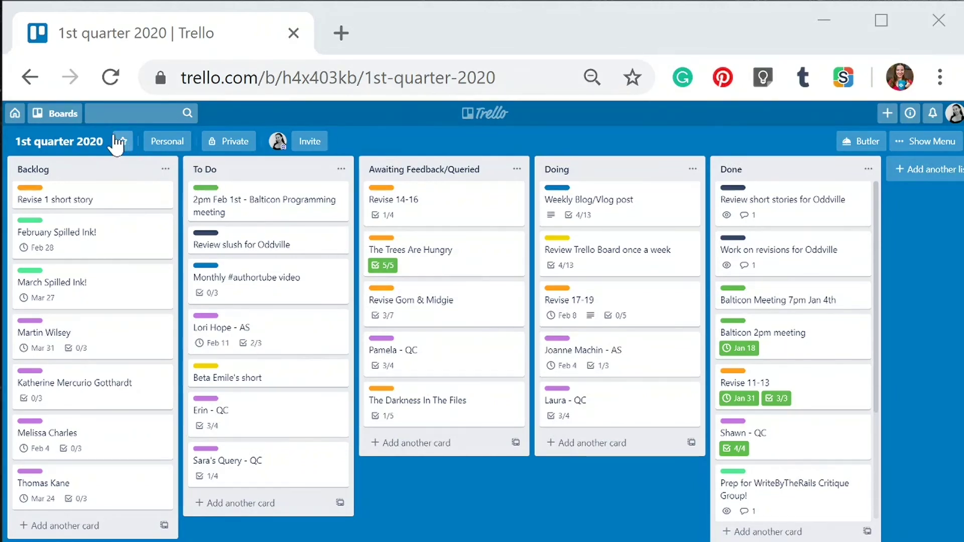
Open the personal board 2020: 1st Quarter from the boards overview
click(16, 116)
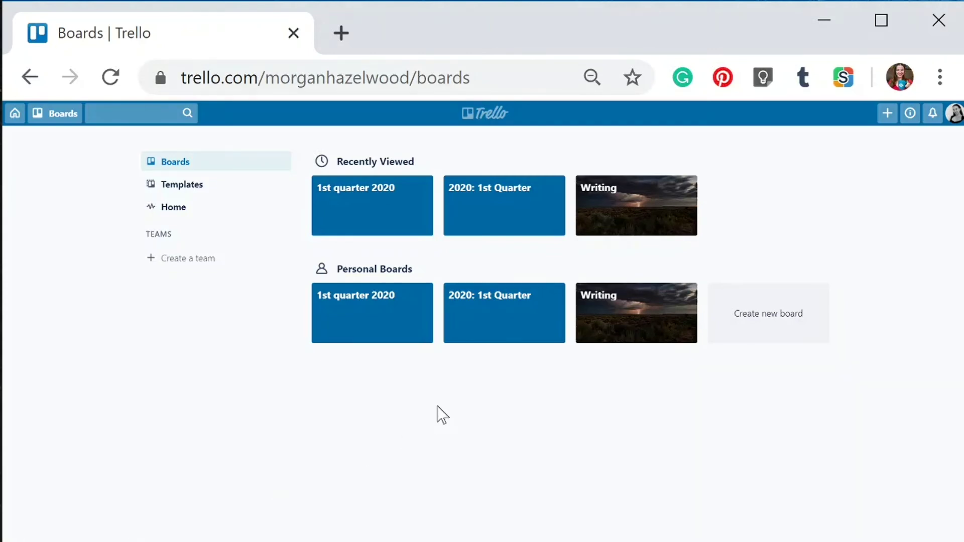
click(483, 326)
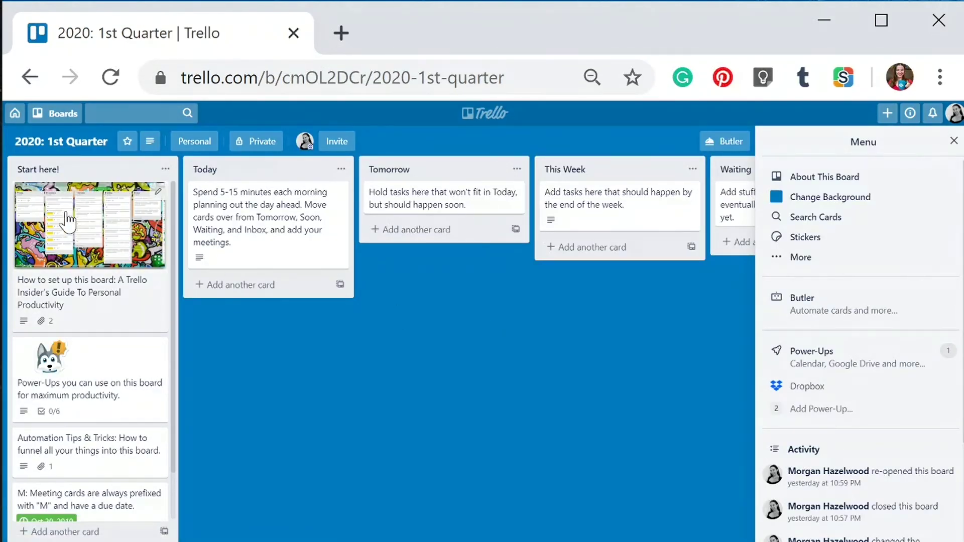
View the card on how to set up this board, then look through all the board's lists with the side menu closed
click(70, 221)
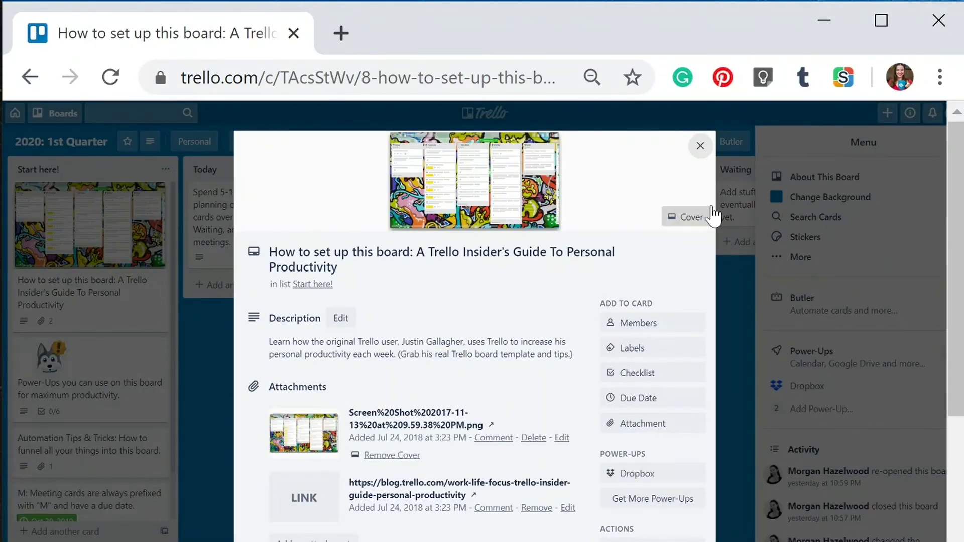
click(701, 145)
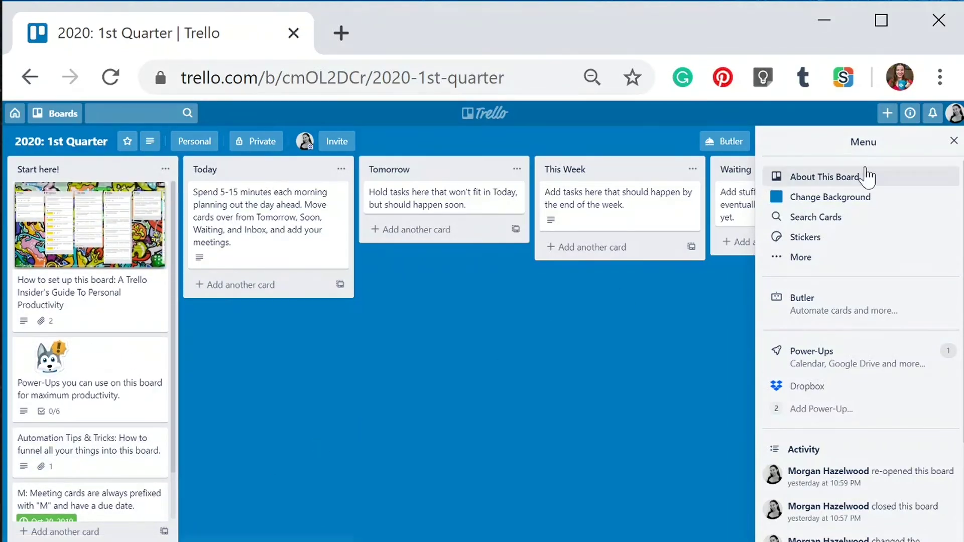
click(954, 141)
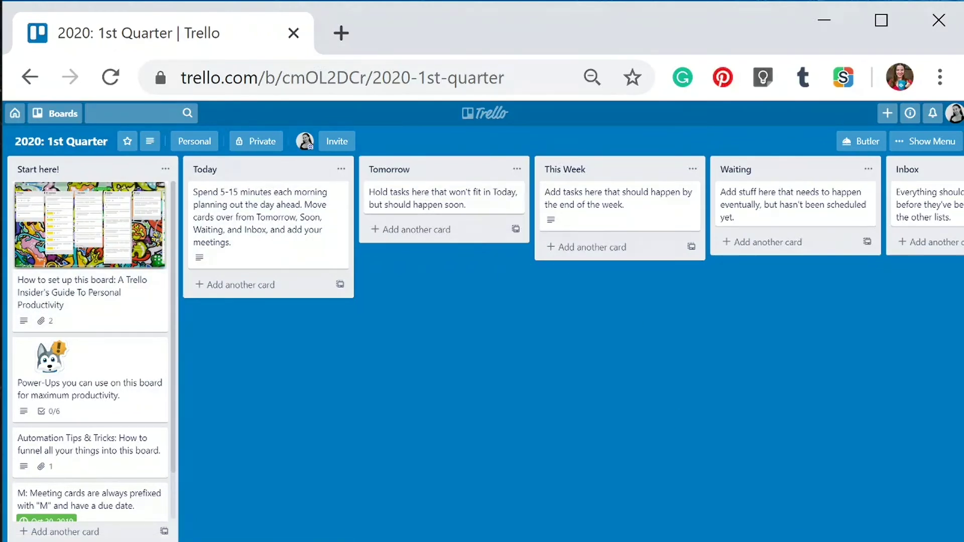
scroll(678, 420, right, 4)
scroll(482, 351, right, 6)
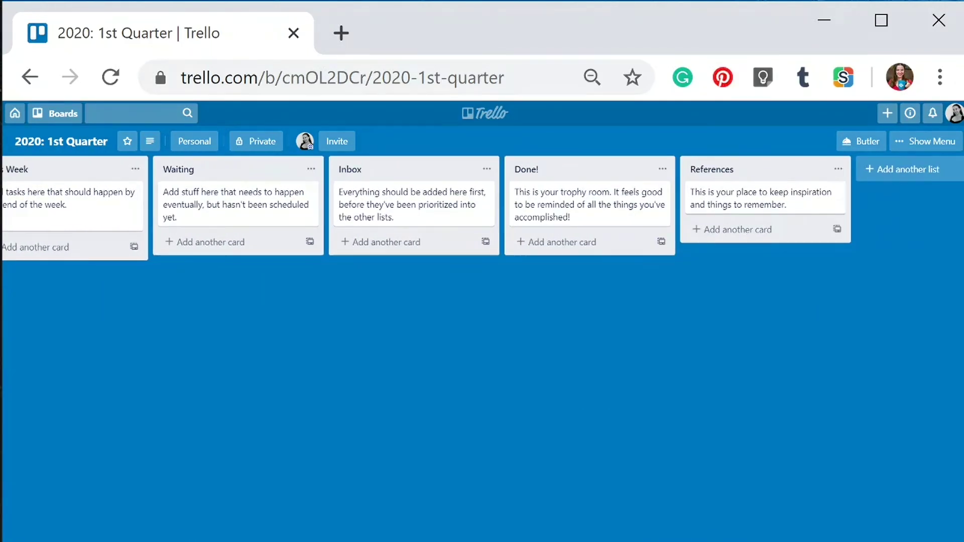
scroll(537, 517, left, 10)
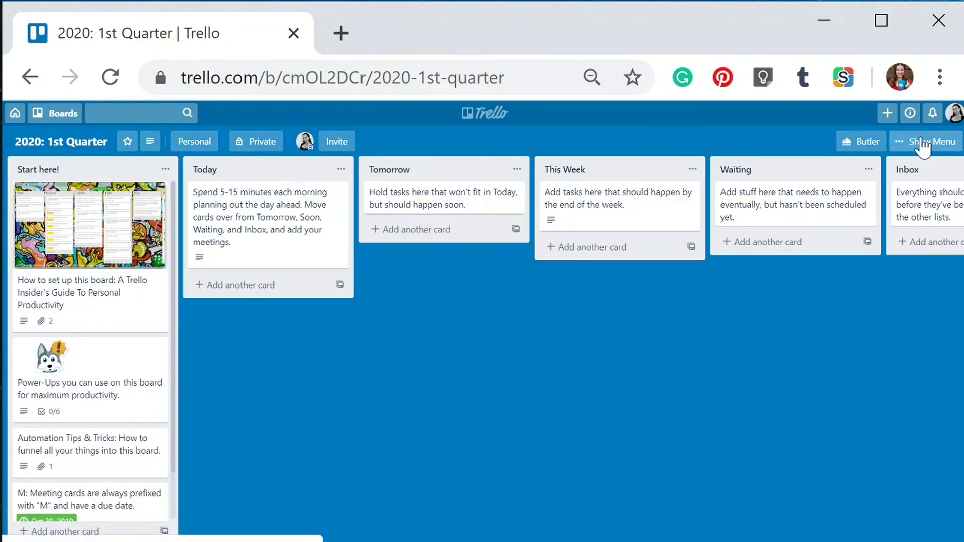
Close the board 2020: 1st Quarter and permanently delete it
click(922, 146)
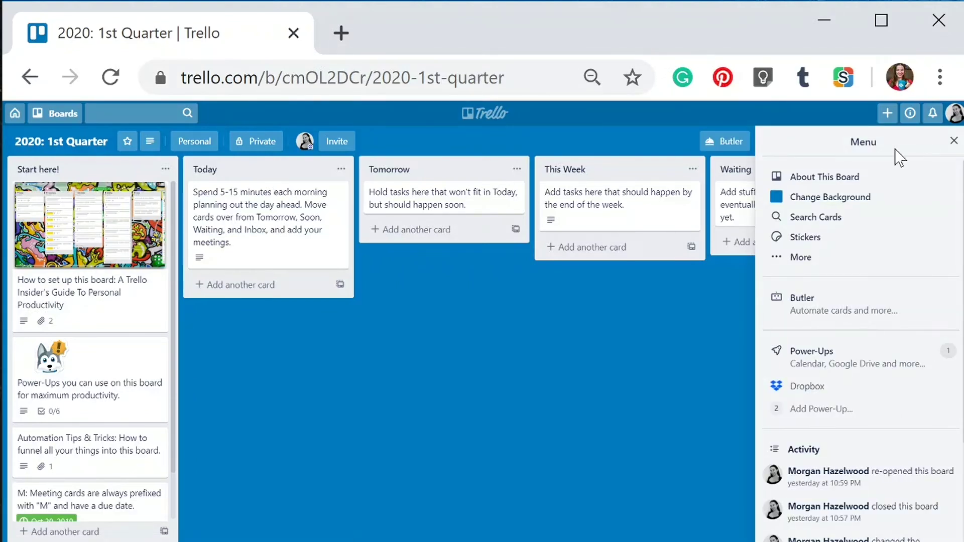
click(803, 261)
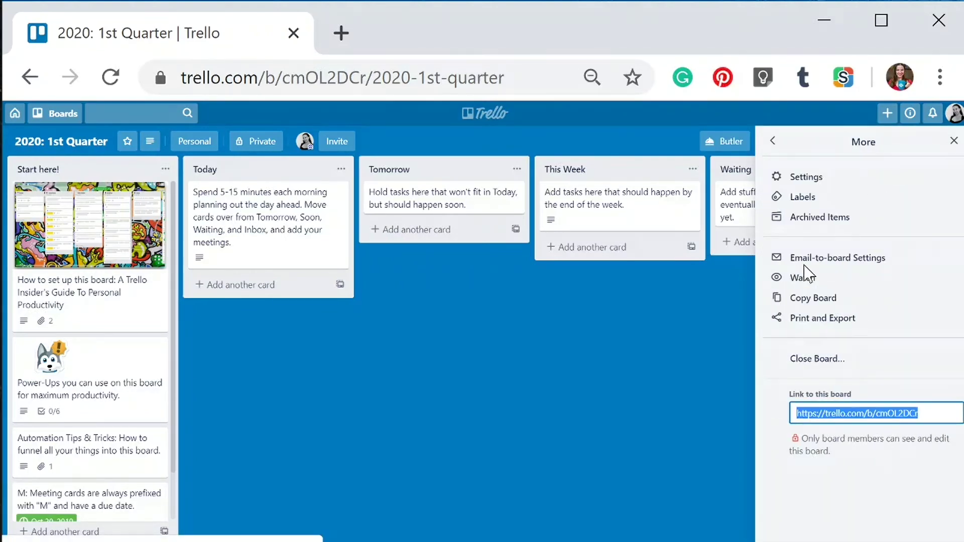
click(834, 364)
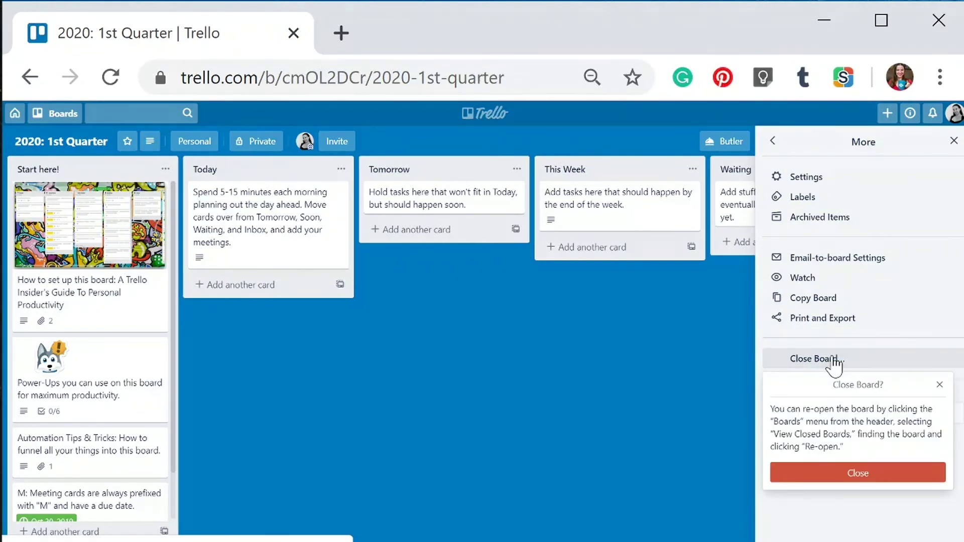
click(858, 473)
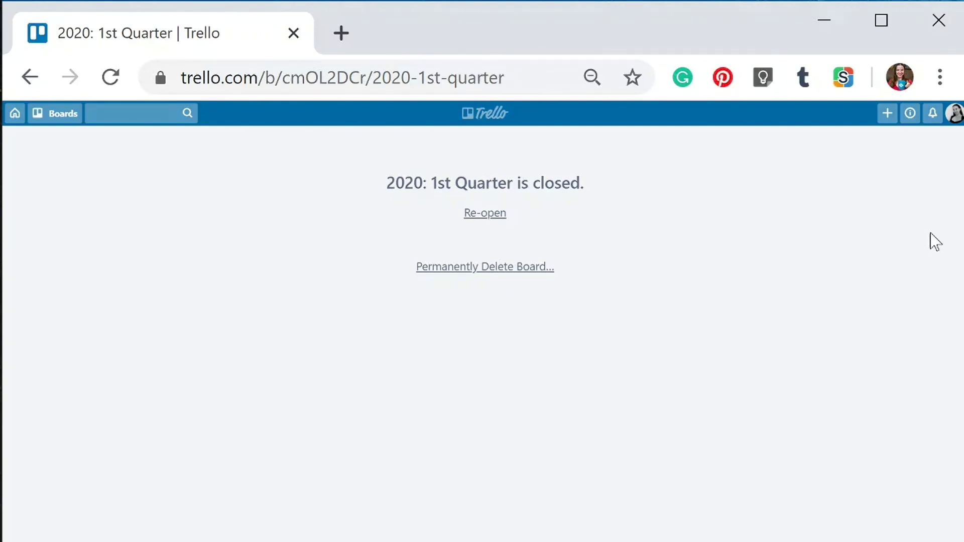
click(502, 267)
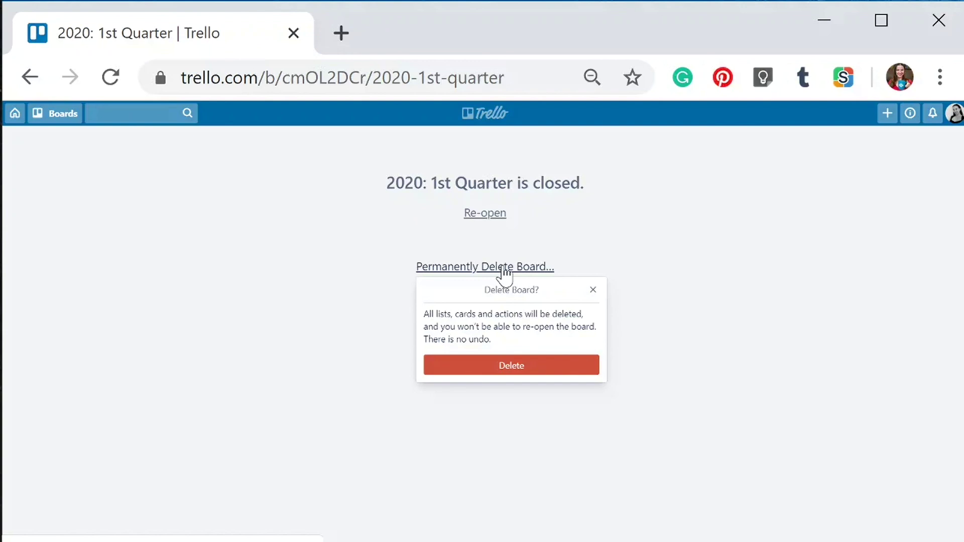
click(502, 369)
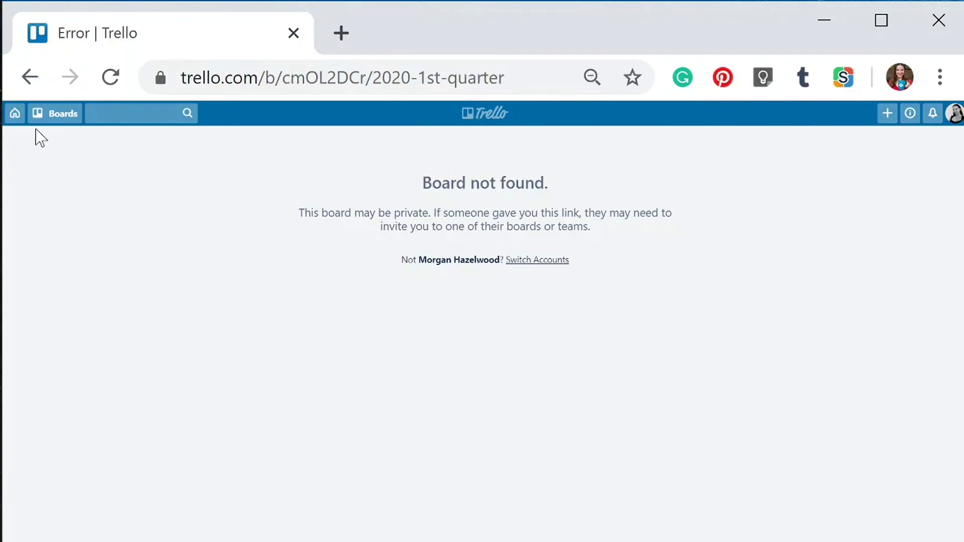
Open the personal board Writing from the boards overview and look through the cards in its Done list
click(17, 115)
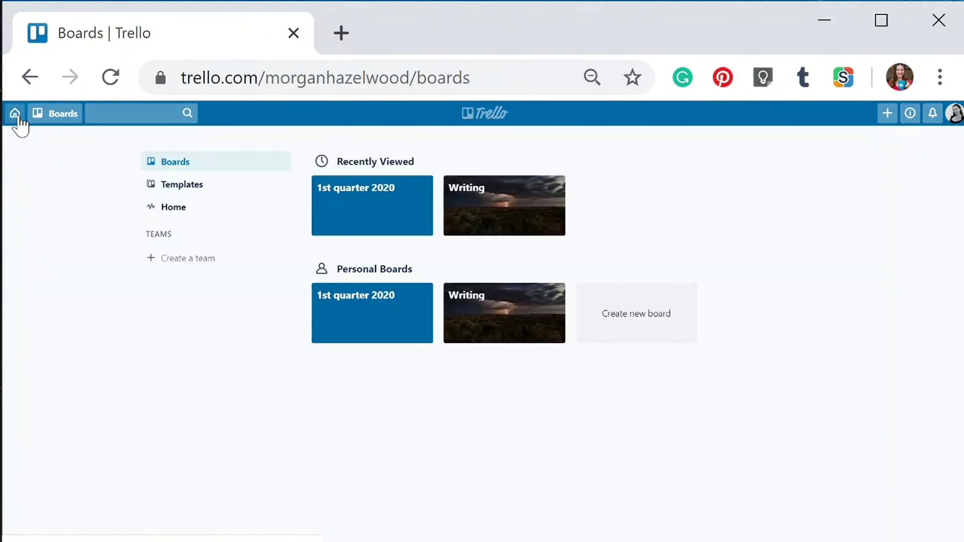
click(510, 318)
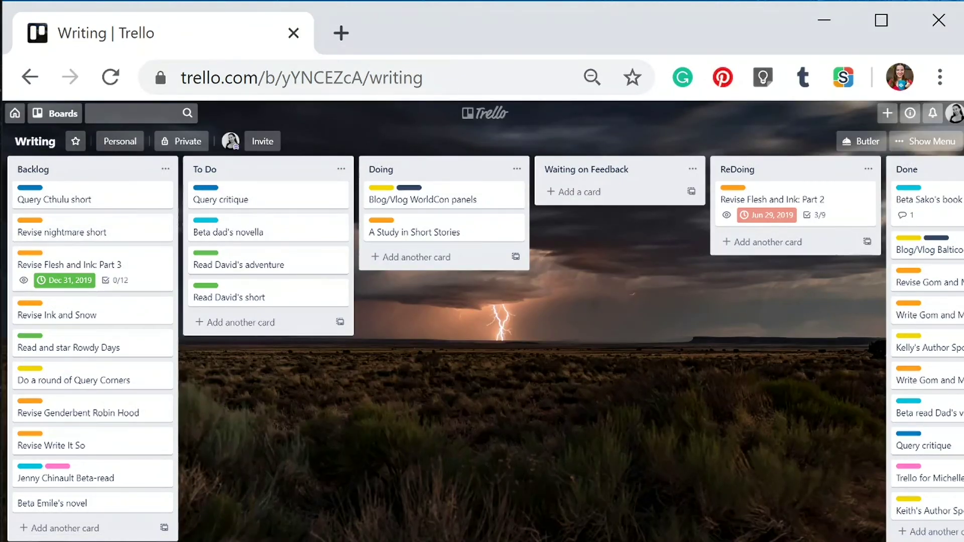
scroll(481, 352, right, 5)
scroll(733, 412, down, 1)
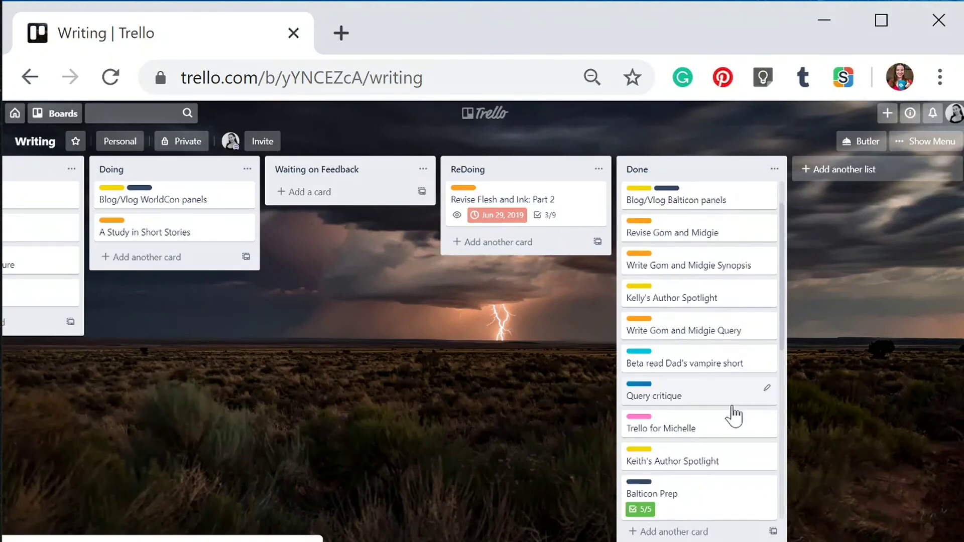
scroll(743, 483, up, 2)
scroll(750, 351, down, 4)
scroll(758, 251, up, 1)
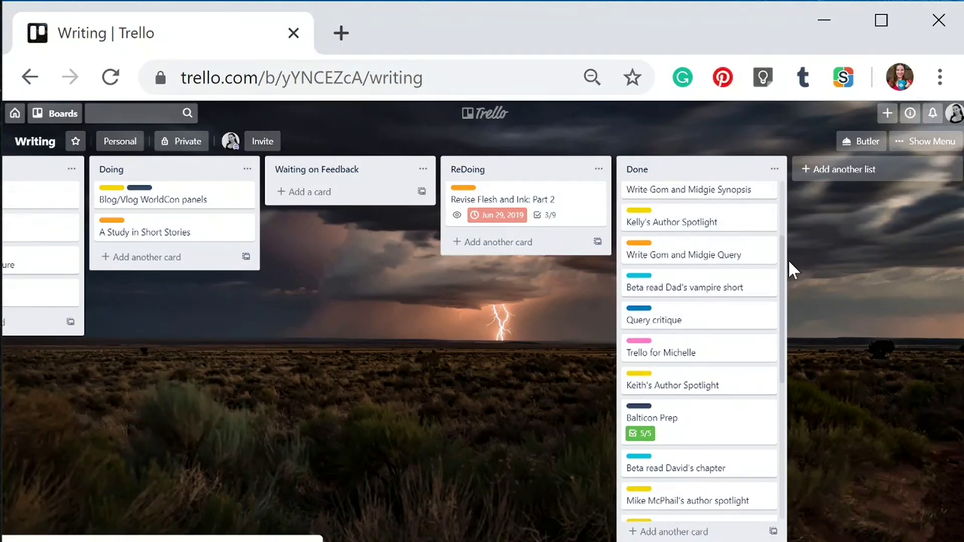
scroll(781, 275, down, 5)
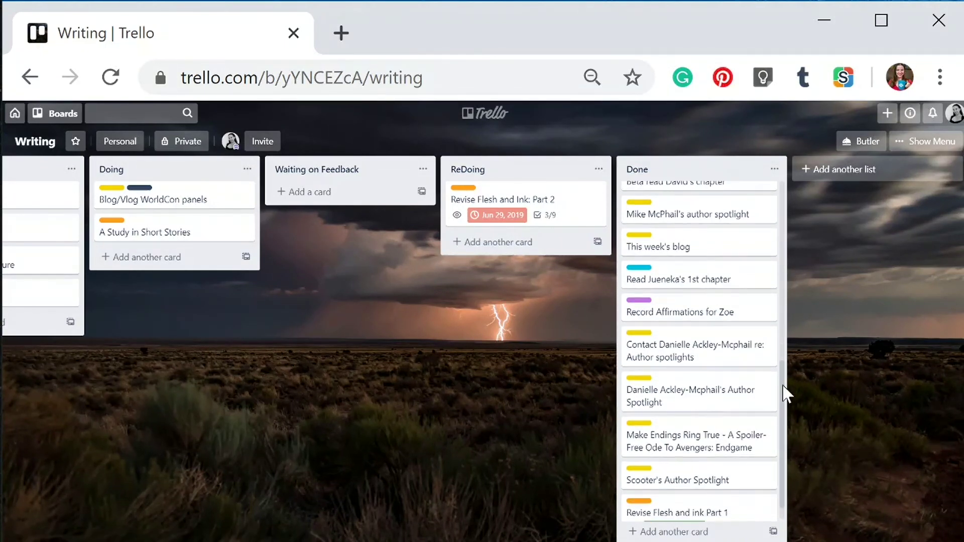
scroll(785, 402, down, 1)
scroll(783, 452, up, 7)
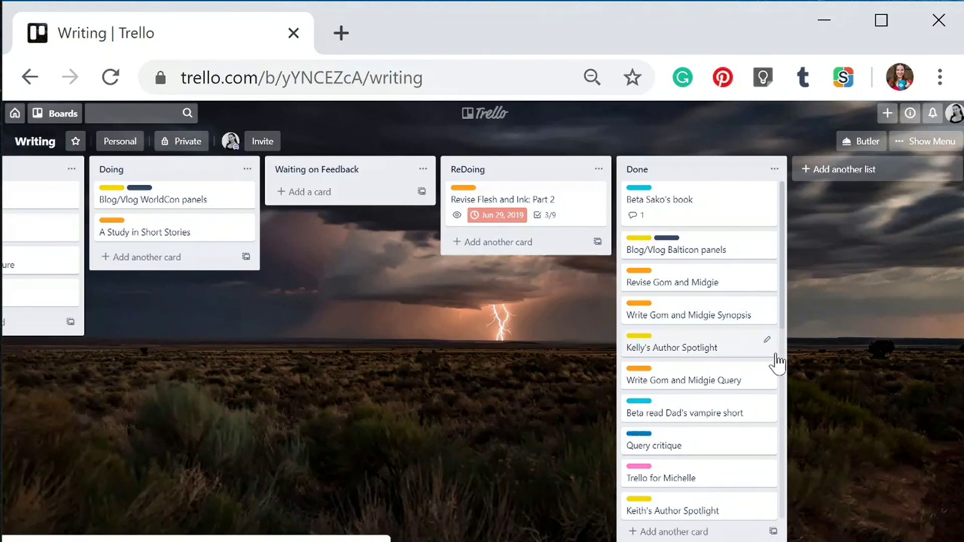
Return to the boards overview and open the recently viewed board 1st quarter 2020
click(11, 116)
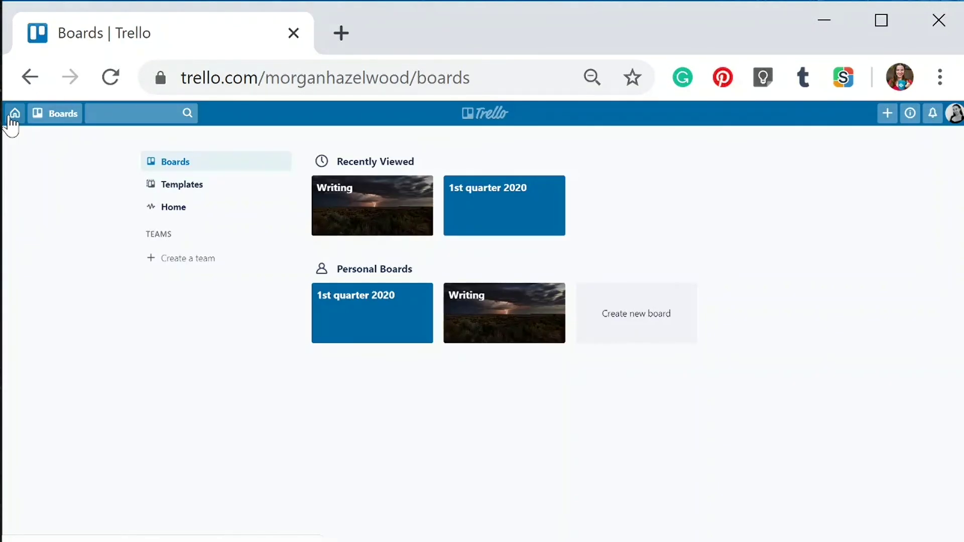
click(512, 216)
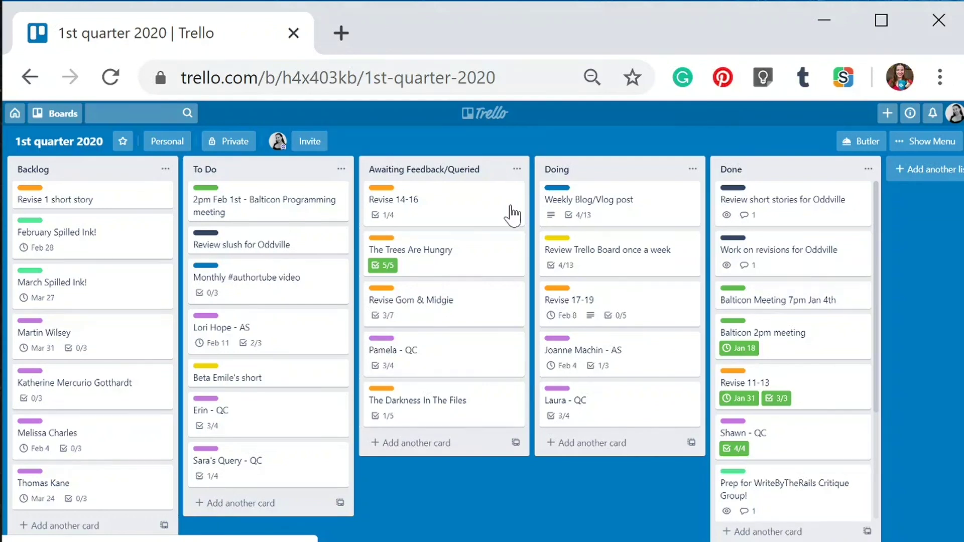